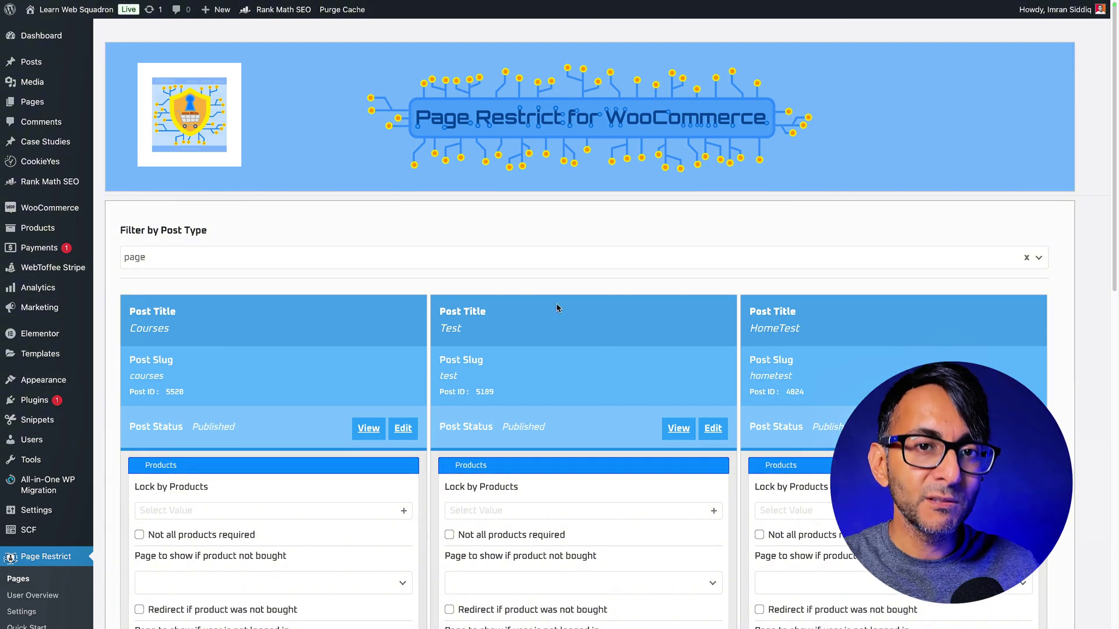
Step: Review the page restriction options and view course modules such as Elementor Interface, The Design and Building the Home Page
{"action": "scroll", "coordinate": [558, 307], "scroll_direction": "down", "scroll_amount": 10}
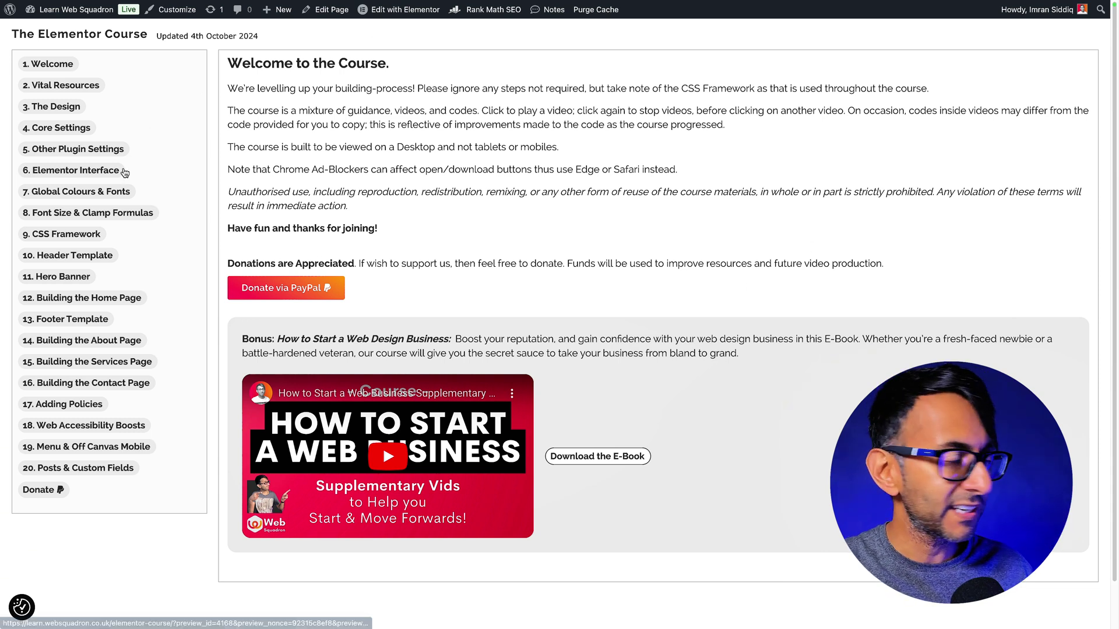
{"action": "left_click", "coordinate": [77, 170]}
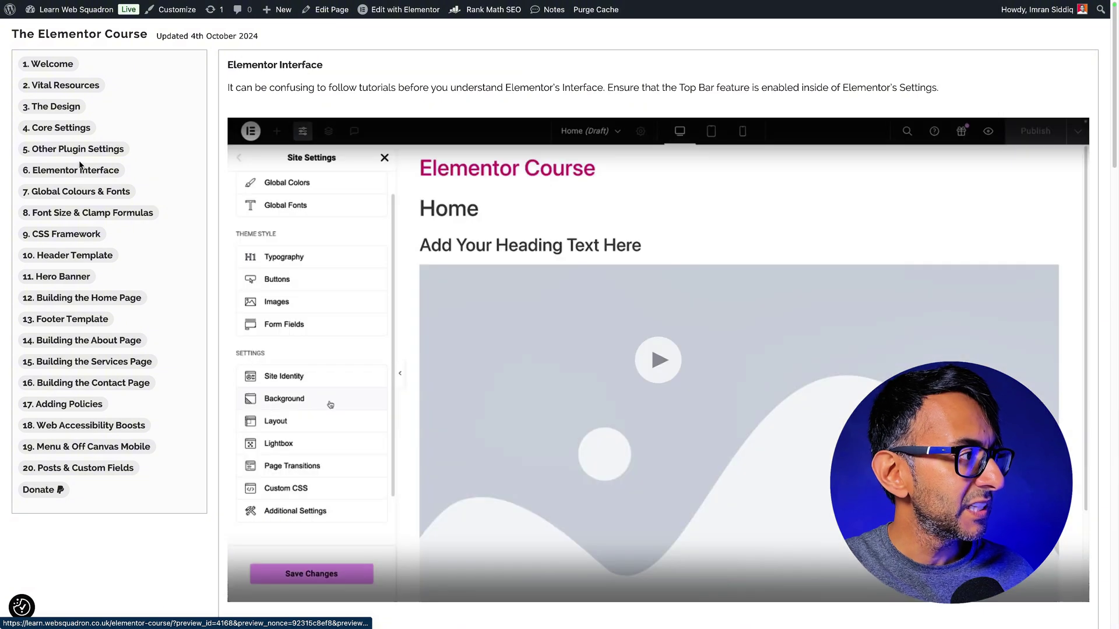
{"action": "left_click", "coordinate": [79, 149]}
{"action": "left_click", "coordinate": [52, 106]}
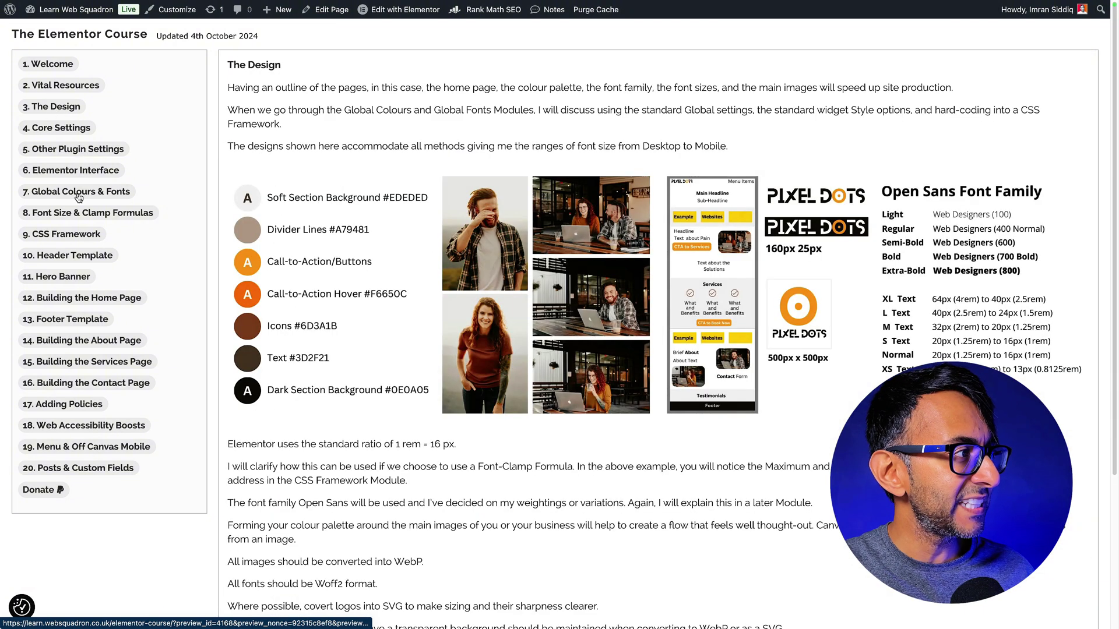
{"action": "left_click", "coordinate": [84, 318]}
{"action": "left_click", "coordinate": [93, 306]}
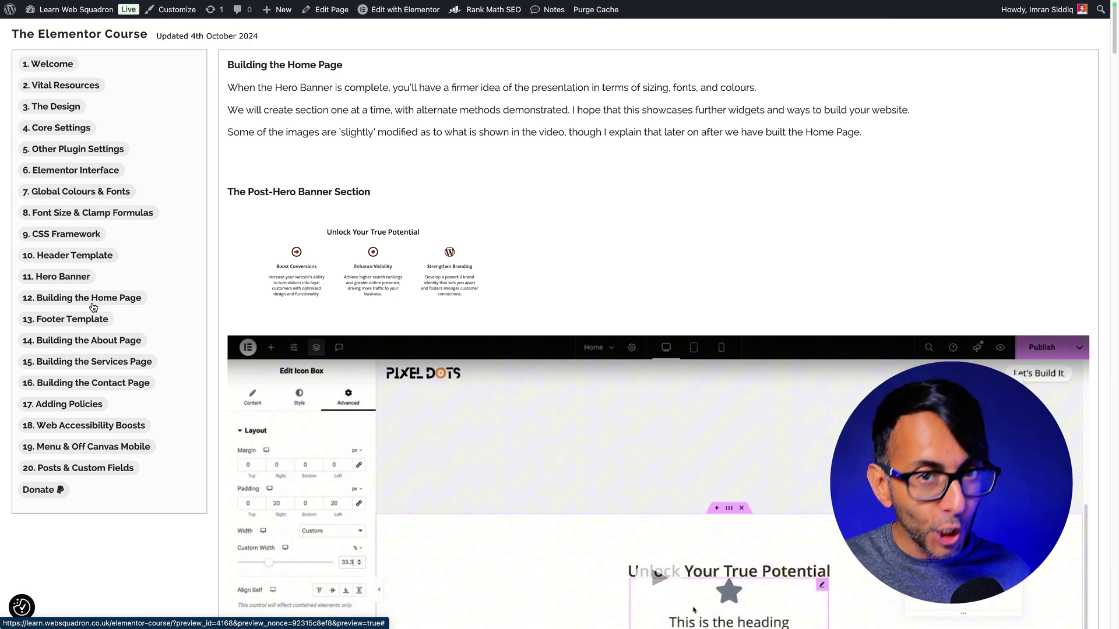
{"action": "left_click", "coordinate": [70, 111]}
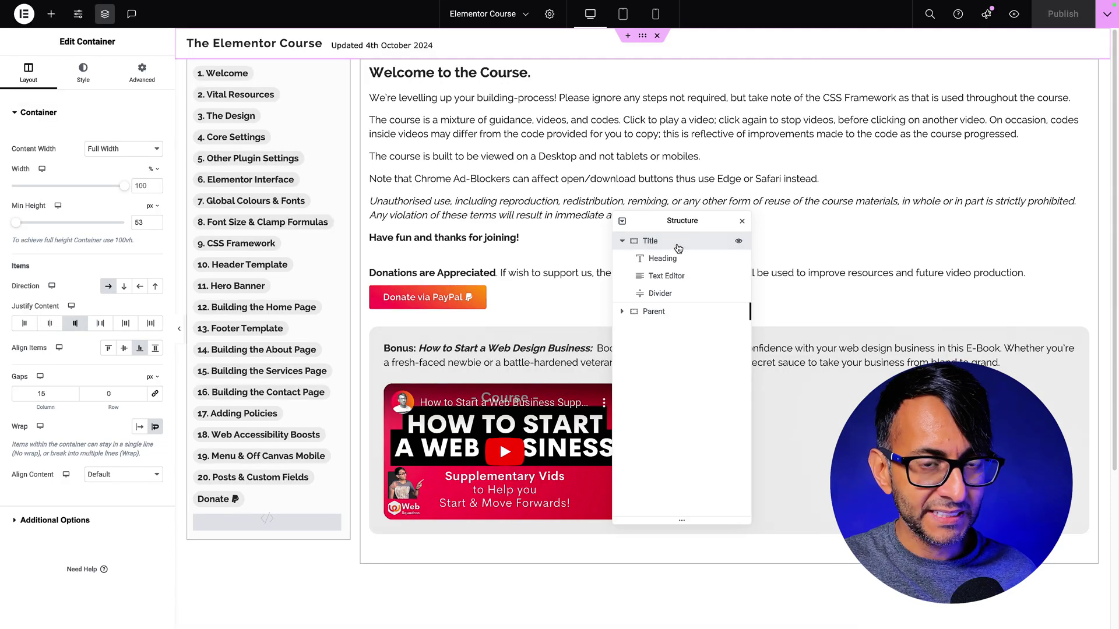
Step: Inspect the Title container's heading, text editor and divider widgets, and collapse the container in the page structure
{"action": "left_click", "coordinate": [677, 259]}
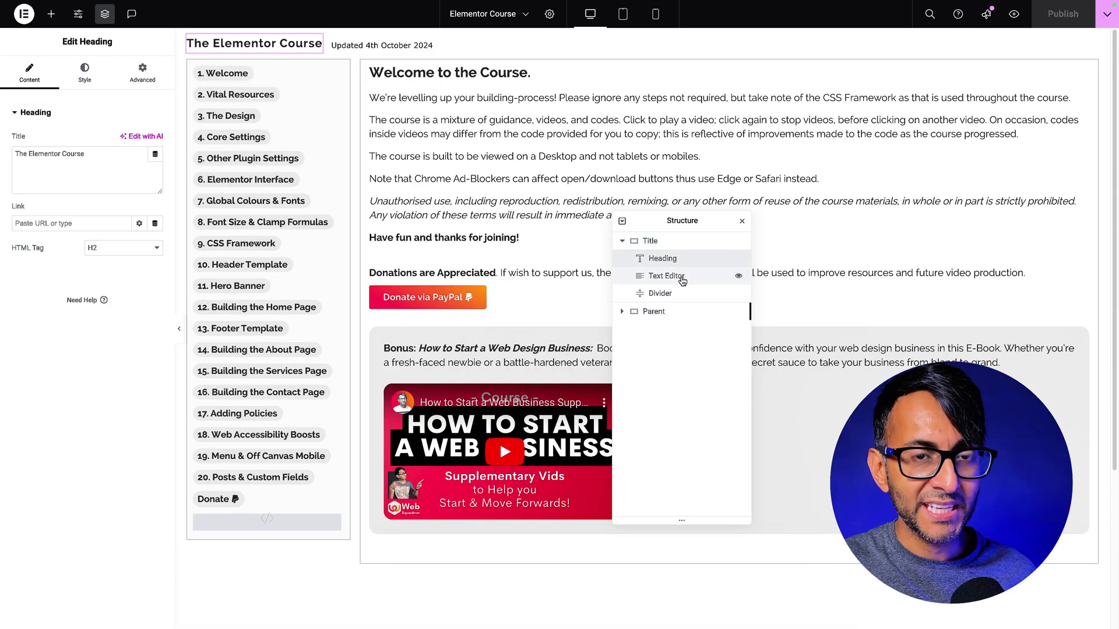
{"action": "left_click", "coordinate": [696, 278]}
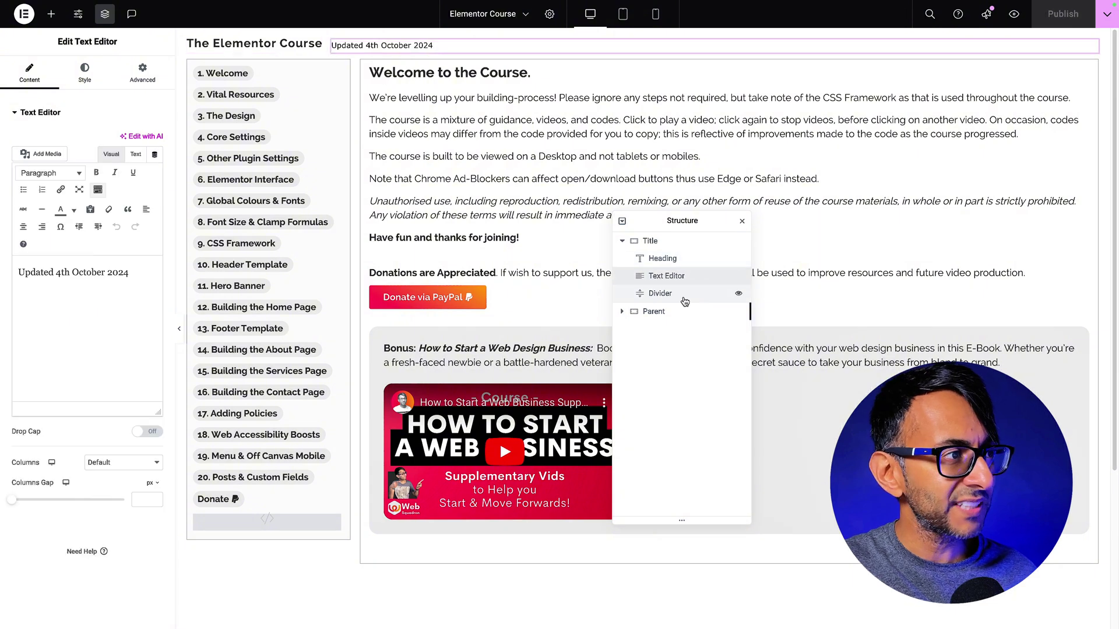
{"action": "left_click", "coordinate": [685, 298]}
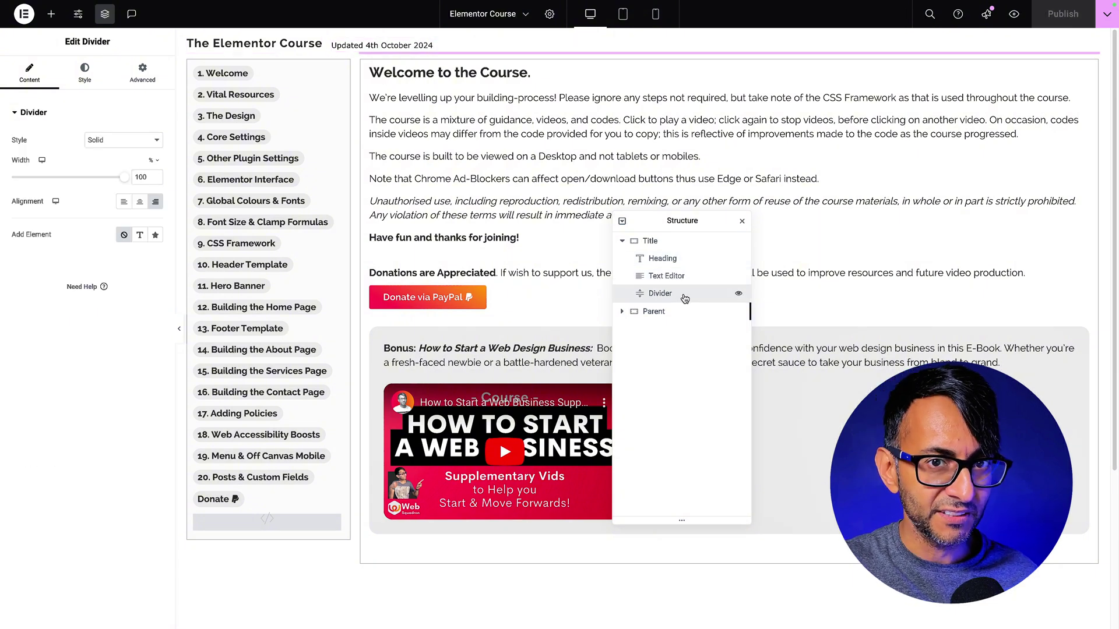
{"action": "left_click", "coordinate": [647, 241]}
{"action": "left_click", "coordinate": [622, 241]}
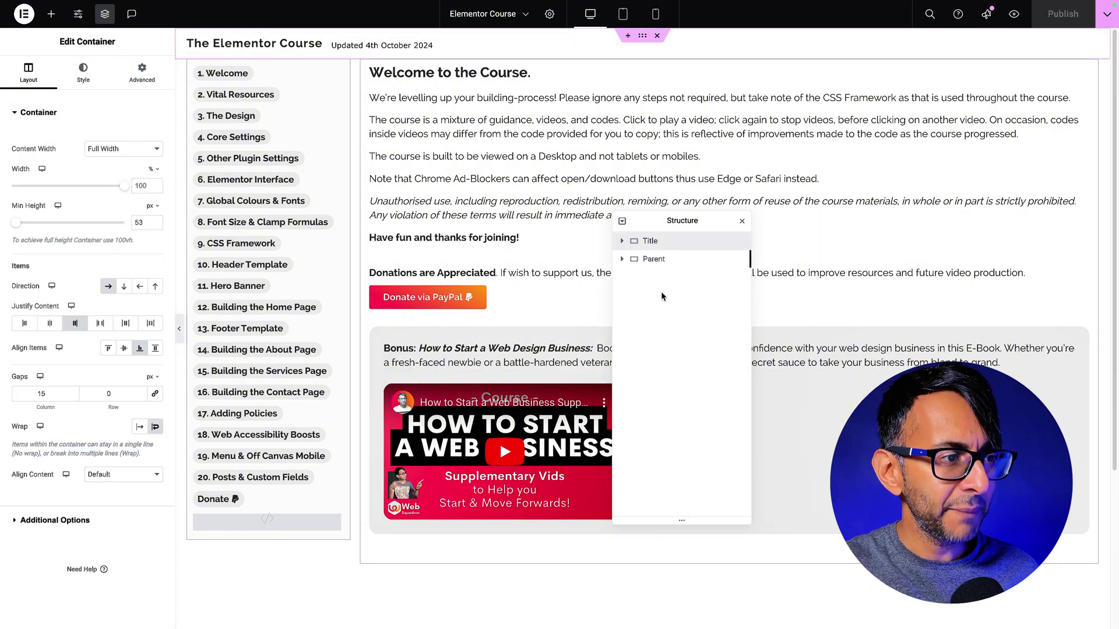
Step: Select the Parent container and expand it to examine its Nav and numbered module containers
{"action": "left_click", "coordinate": [671, 264]}
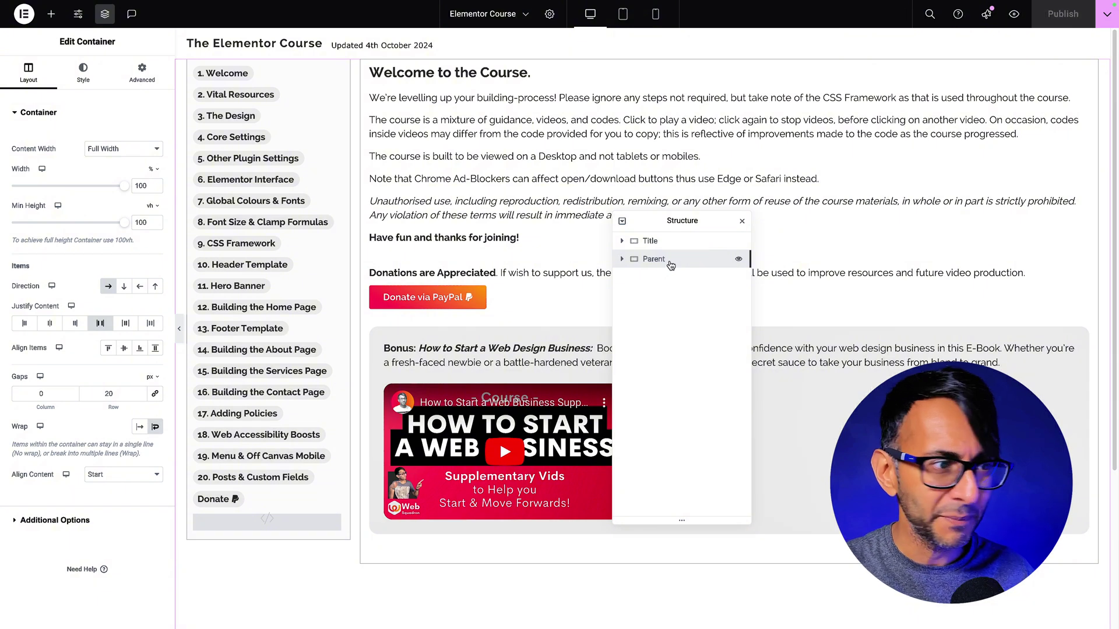
{"action": "left_click", "coordinate": [623, 260]}
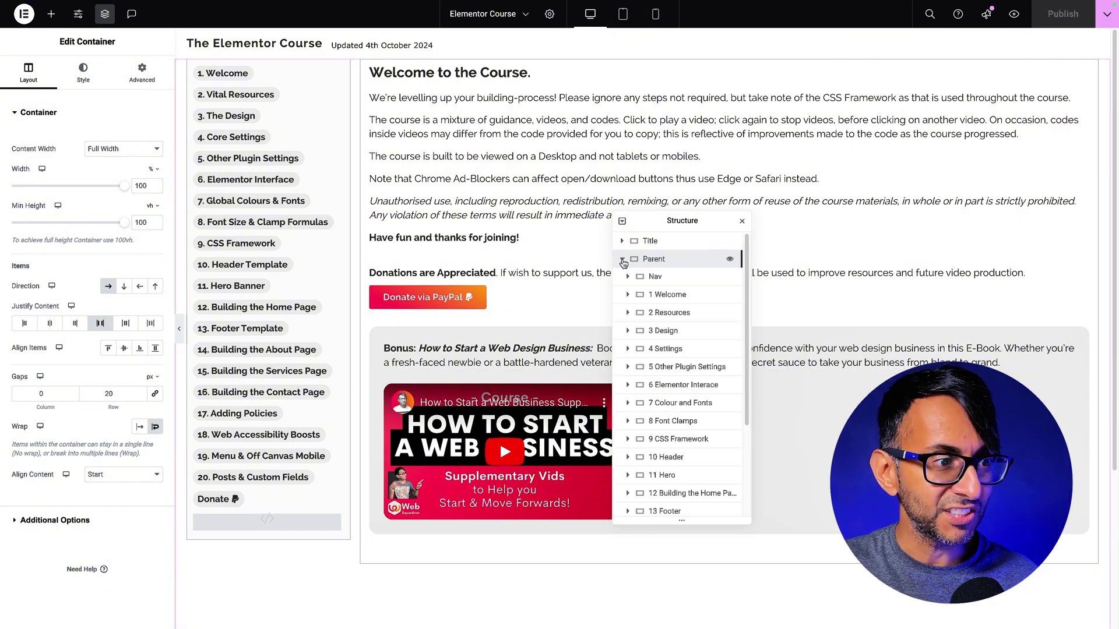
{"action": "left_click_drag", "start_coordinate": [713, 226], "coordinate": [687, 112]}
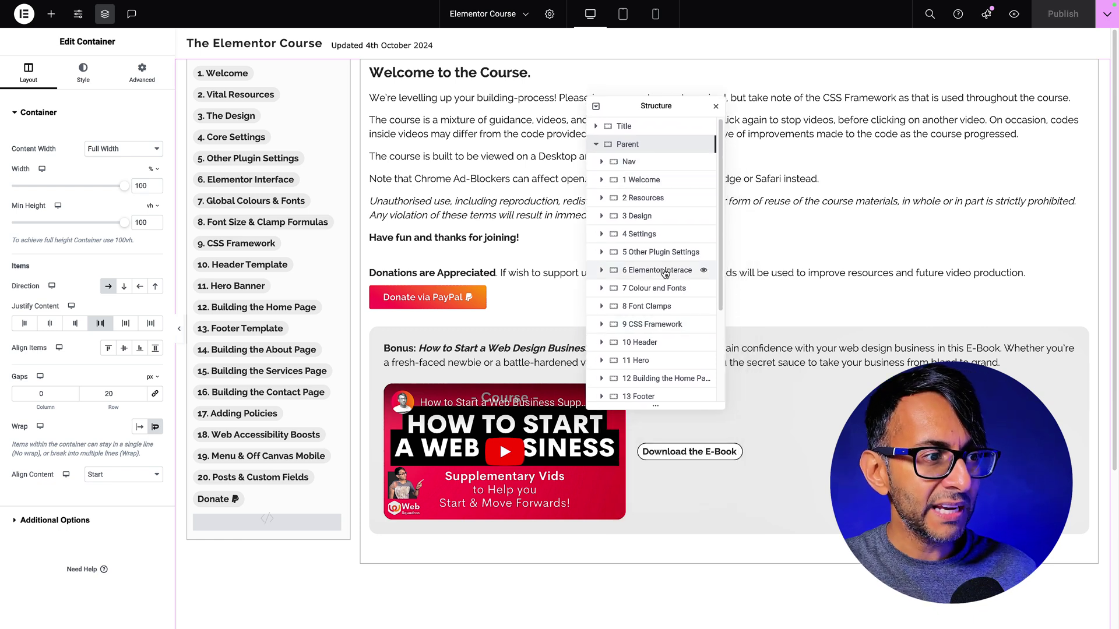
{"action": "scroll", "coordinate": [659, 344], "scroll_direction": "down", "scroll_amount": 3}
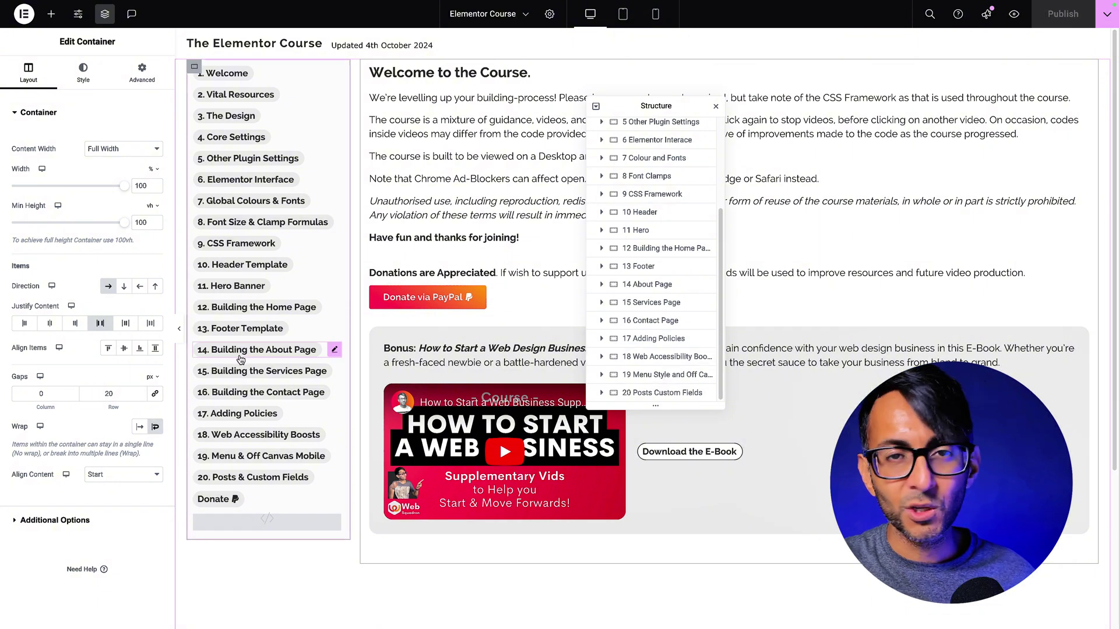
{"action": "scroll", "coordinate": [624, 186], "scroll_direction": "up", "scroll_amount": 3}
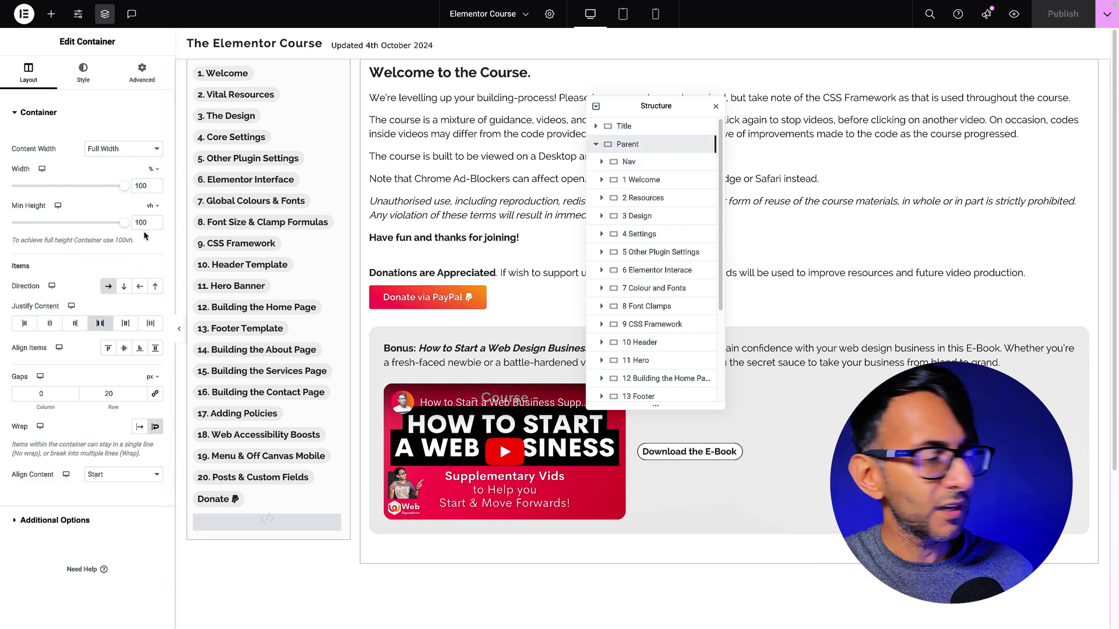
Step: Review the Parent container's advanced, style and layout settings
{"action": "left_click", "coordinate": [142, 71]}
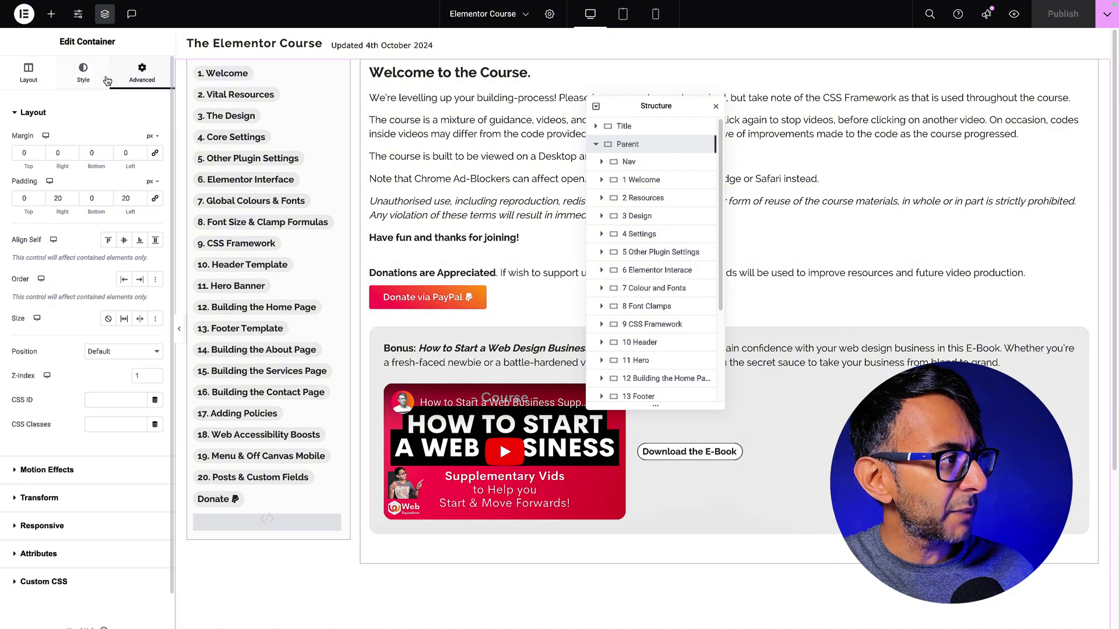
{"action": "left_click", "coordinate": [83, 72]}
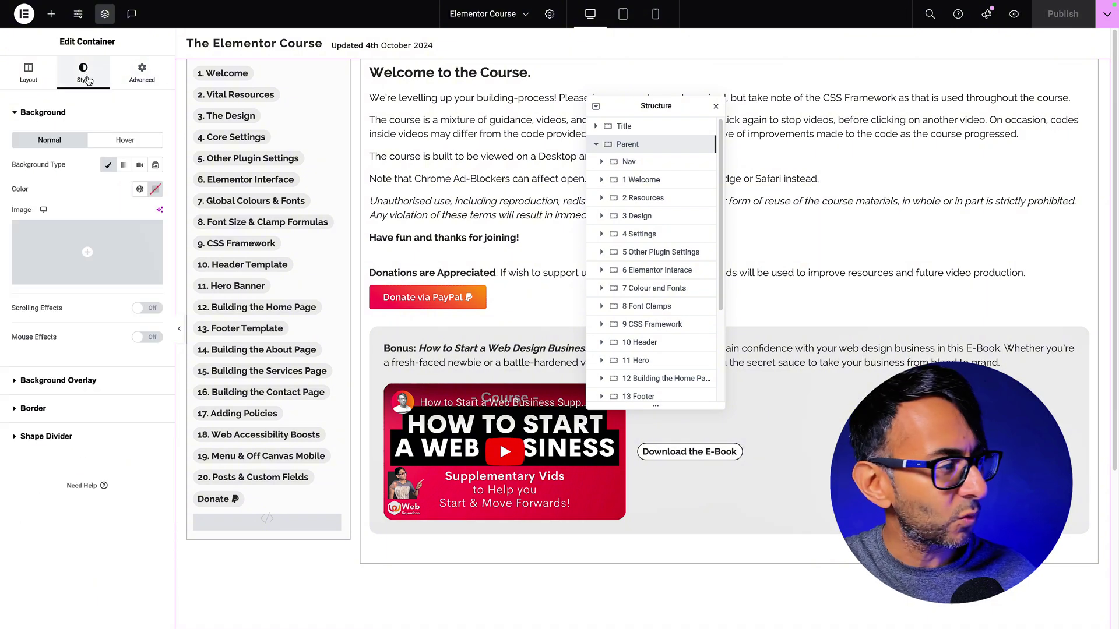
{"action": "left_click", "coordinate": [28, 72]}
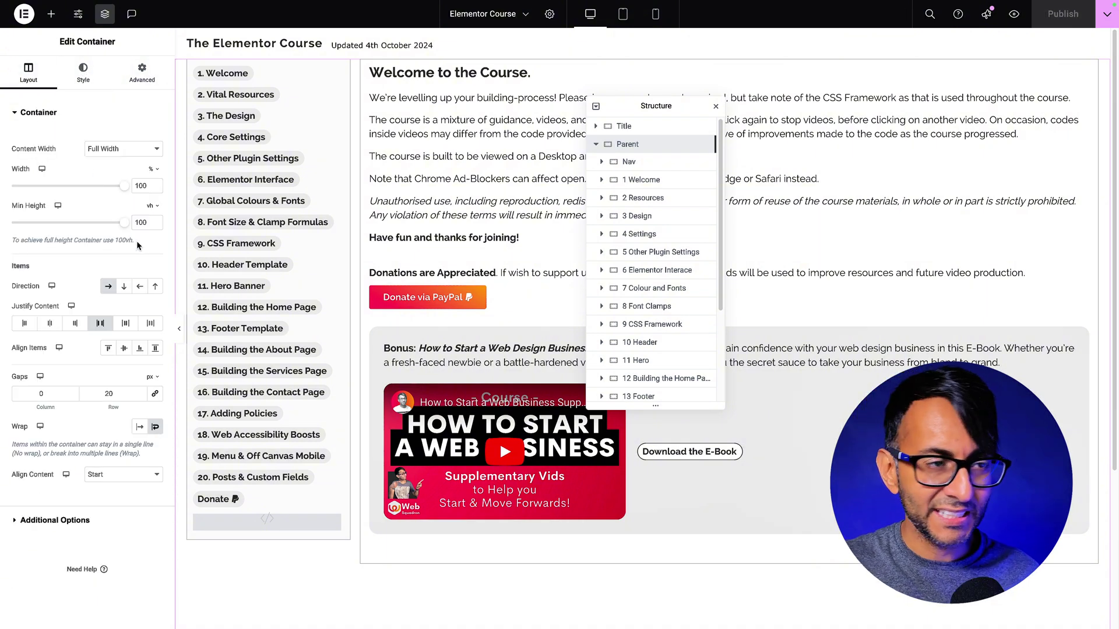
Step: Examine the Nav container's layout settings and expand it to list its button widgets
{"action": "left_click", "coordinate": [635, 167]}
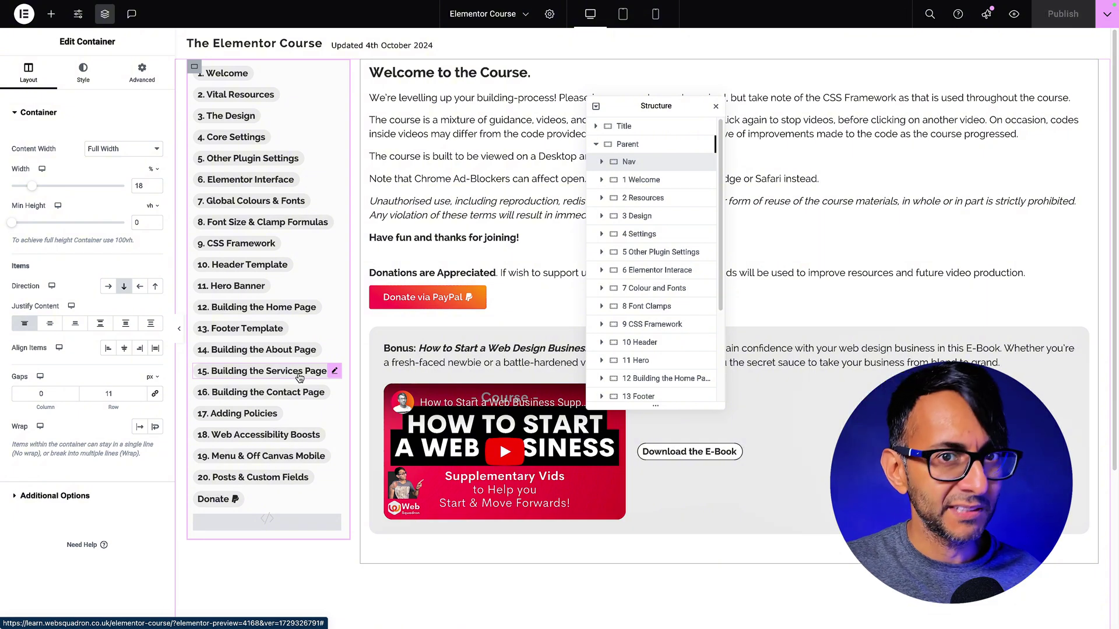
{"action": "left_click_drag", "start_coordinate": [655, 105], "coordinate": [667, 188]}
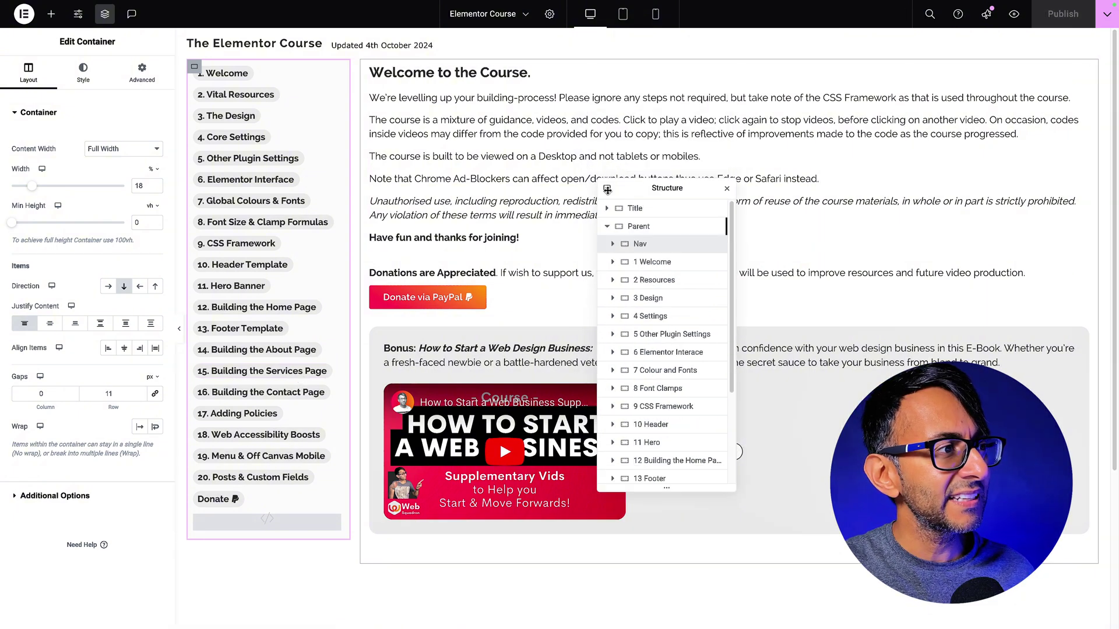
{"action": "left_click_drag", "start_coordinate": [616, 249], "coordinate": [568, 148]}
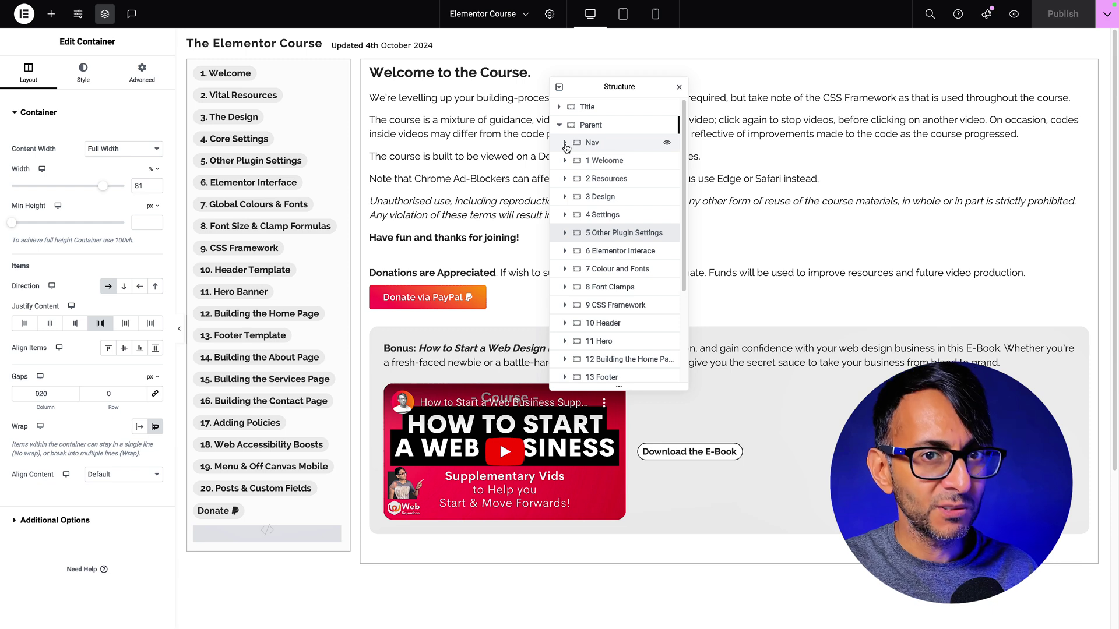
{"action": "left_click", "coordinate": [565, 144]}
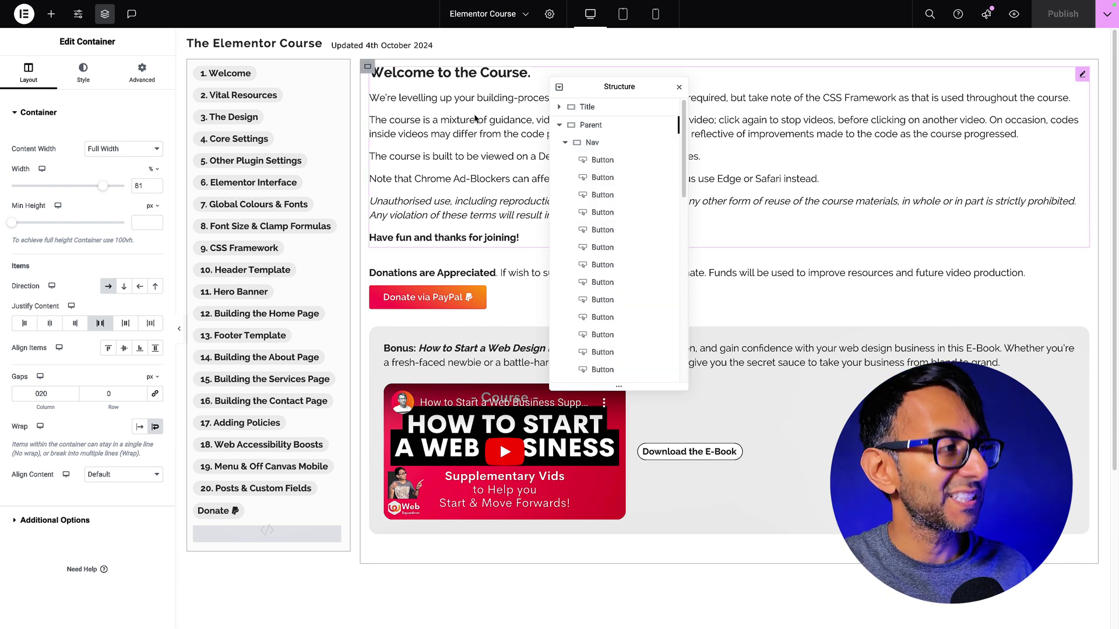
Step: Check the CSS IDs assigned to the Welcome and Vital Resources navigation buttons
{"action": "left_click", "coordinate": [597, 160]}
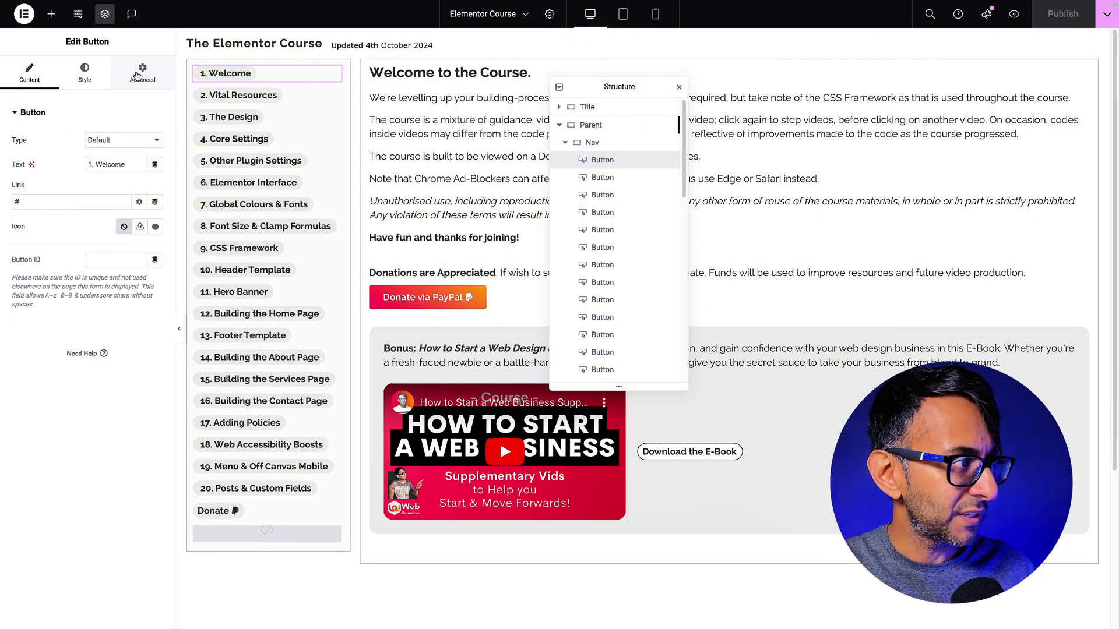
{"action": "left_click", "coordinate": [142, 77]}
{"action": "scroll", "coordinate": [134, 311], "scroll_direction": "down", "scroll_amount": 2}
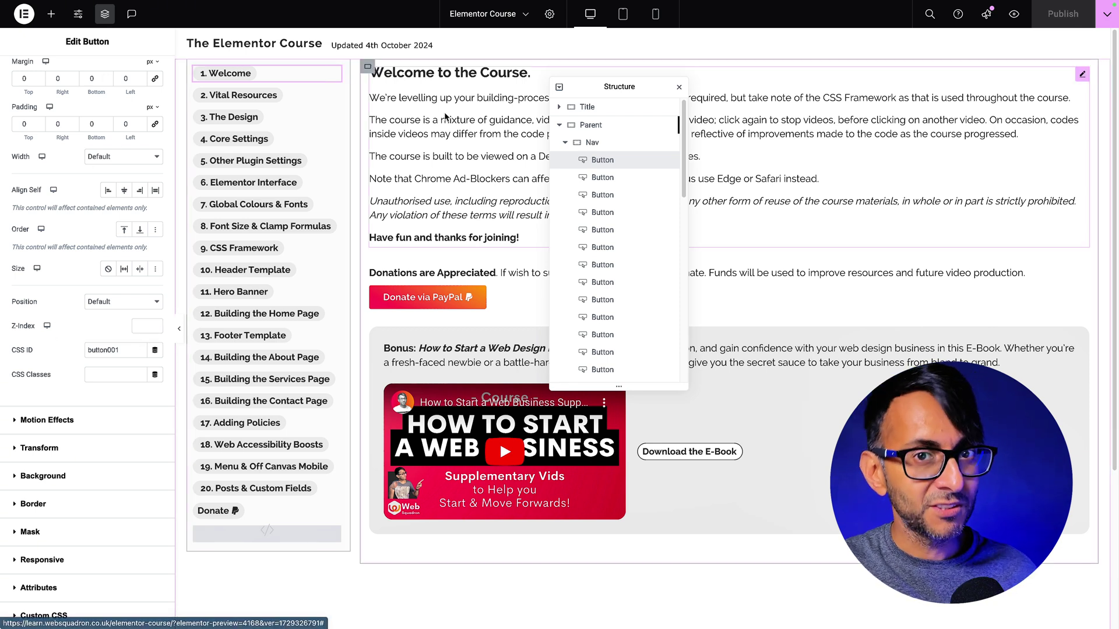
{"action": "left_click", "coordinate": [578, 175]}
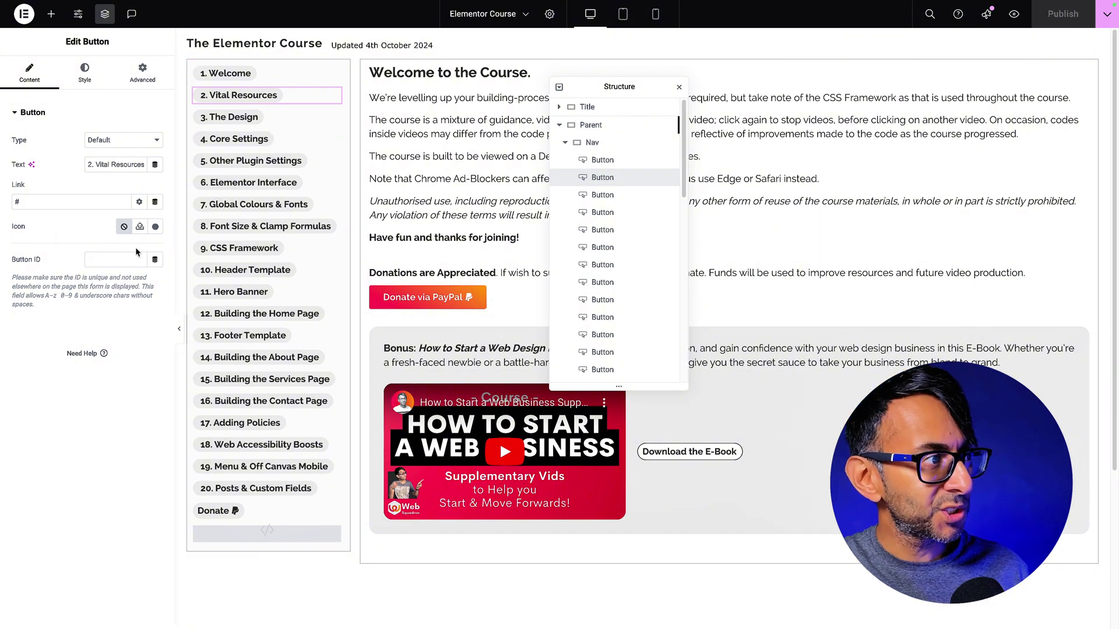
{"action": "left_click", "coordinate": [141, 77]}
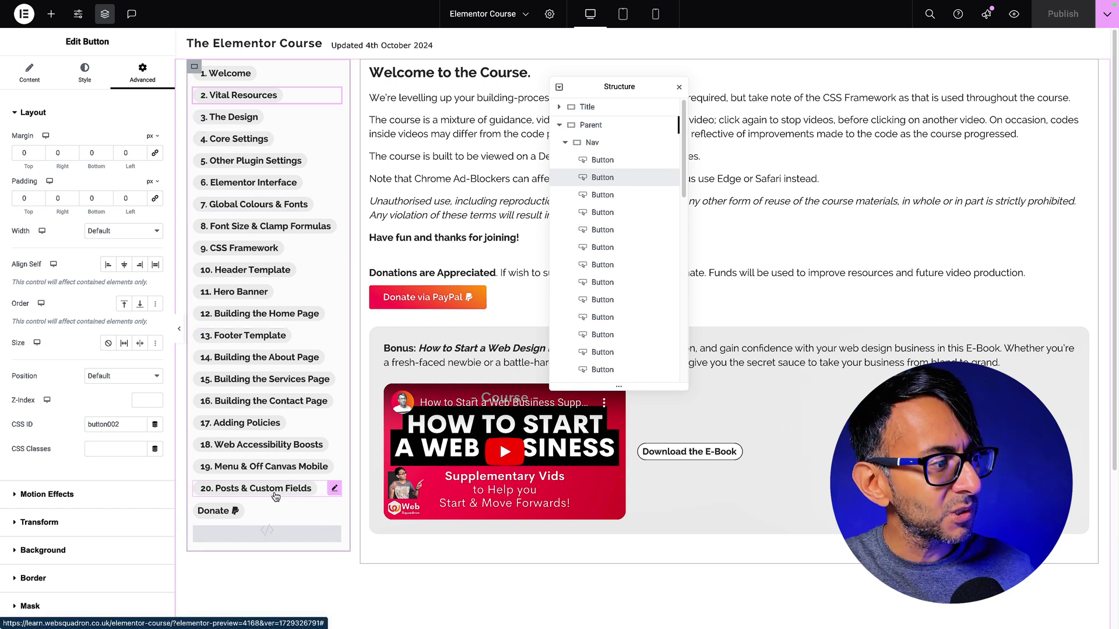
Step: Inspect the donation PayPal button and the HTML widget's code at the end of the Nav container
{"action": "left_click_drag", "start_coordinate": [686, 179], "coordinate": [691, 247]}
{"action": "left_click", "coordinate": [626, 305]}
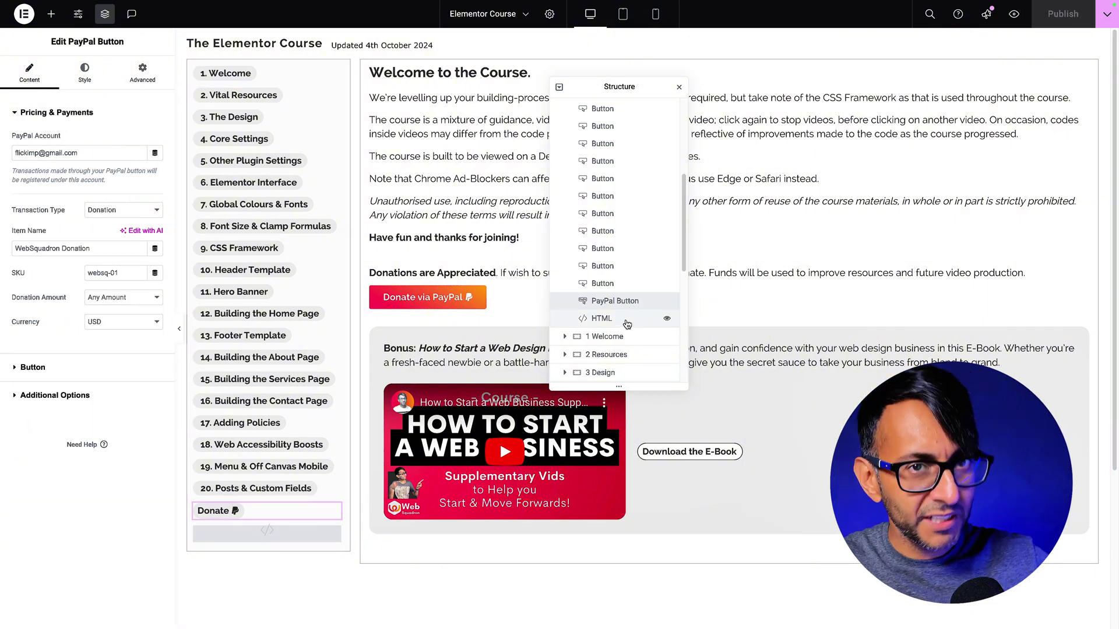
{"action": "left_click", "coordinate": [627, 324]}
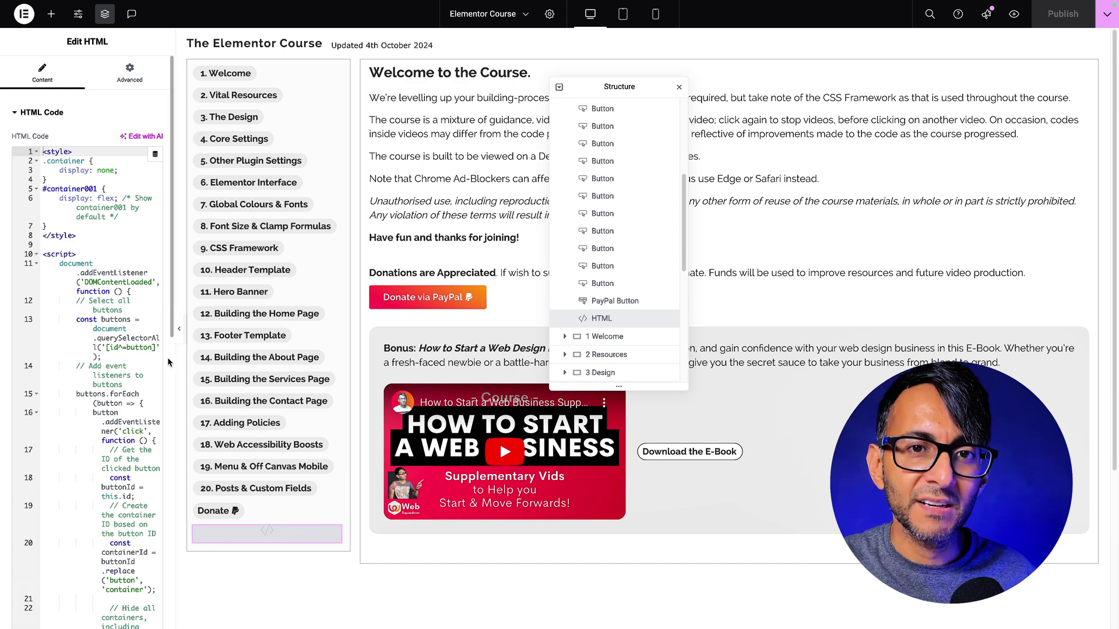
Step: Compare the layout widths of the Nav and 1 Welcome containers
{"action": "left_click", "coordinate": [602, 144]}
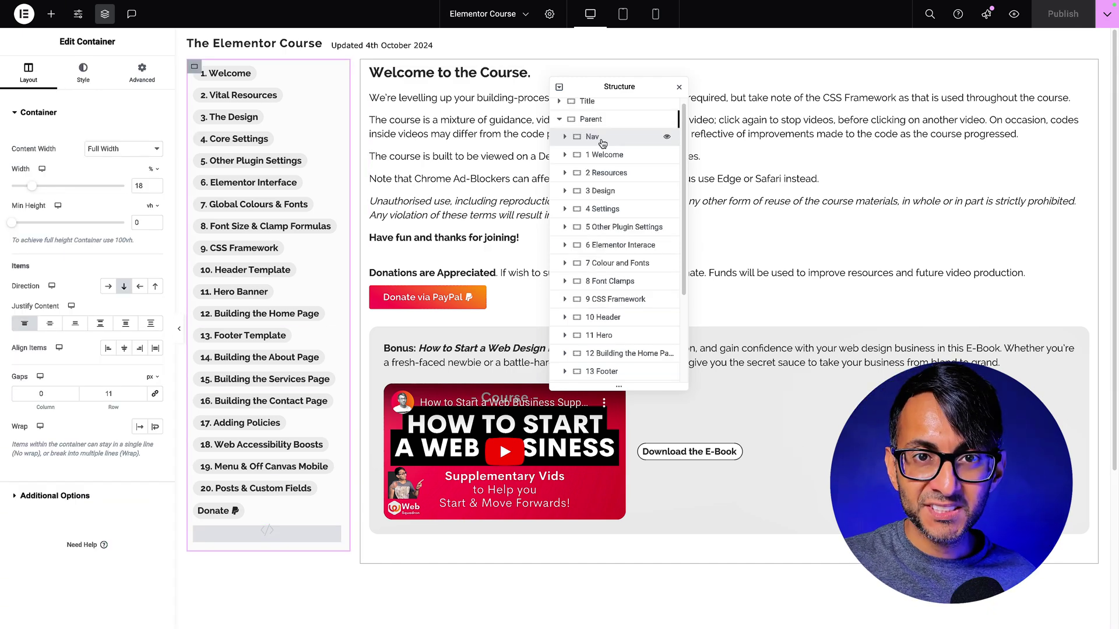
{"action": "left_click", "coordinate": [613, 155]}
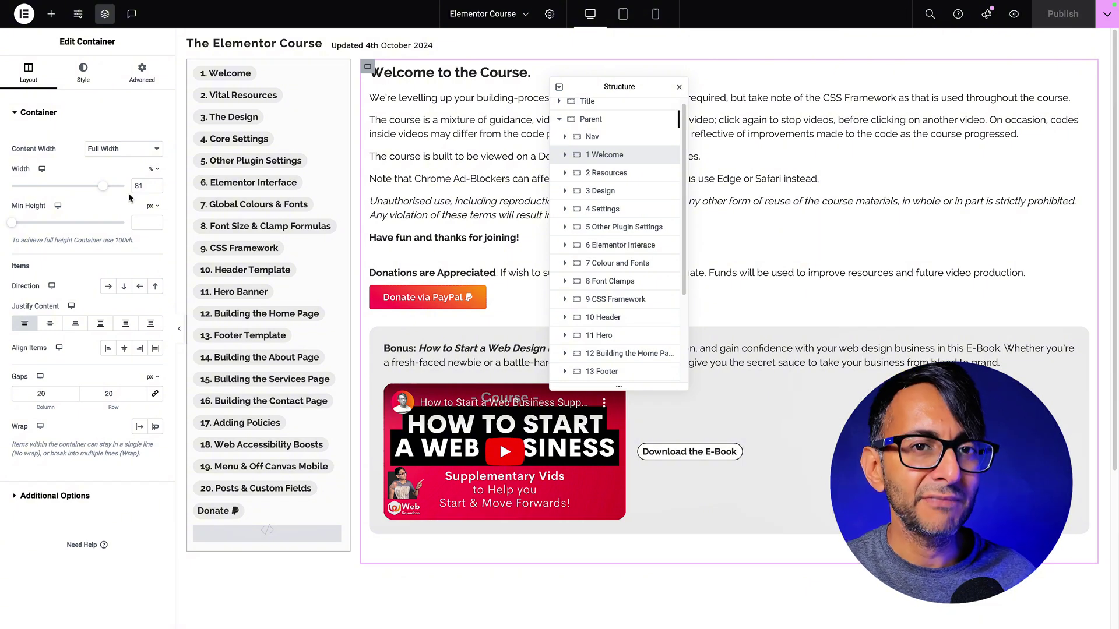
Step: Try start justification for the Parent container's content, and restore Space Between
{"action": "left_click", "coordinate": [604, 121]}
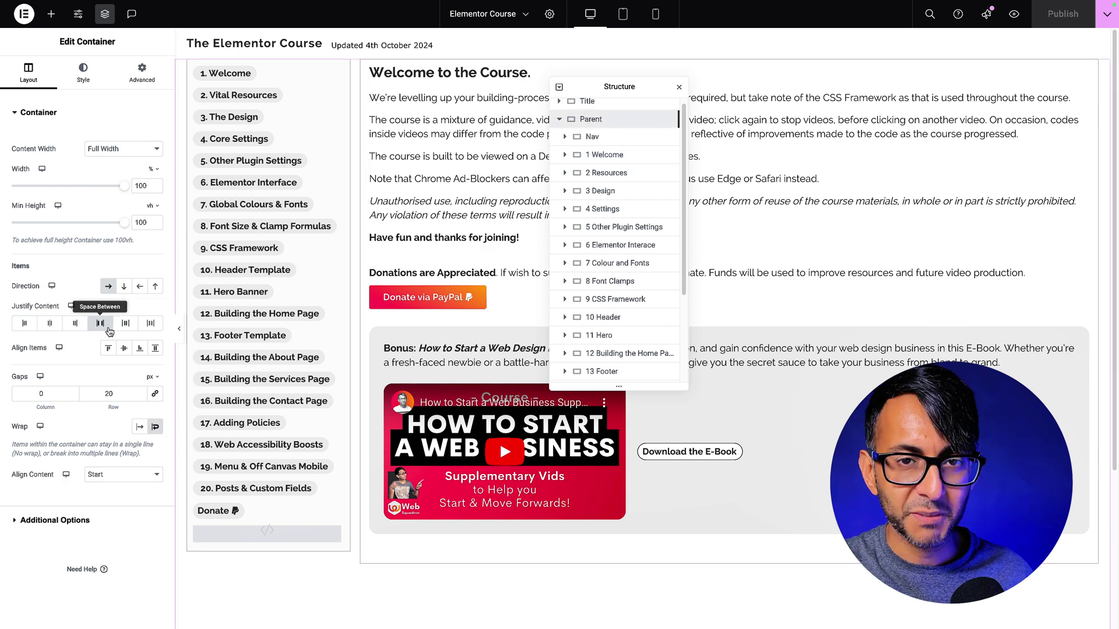
{"action": "left_click", "coordinate": [25, 324]}
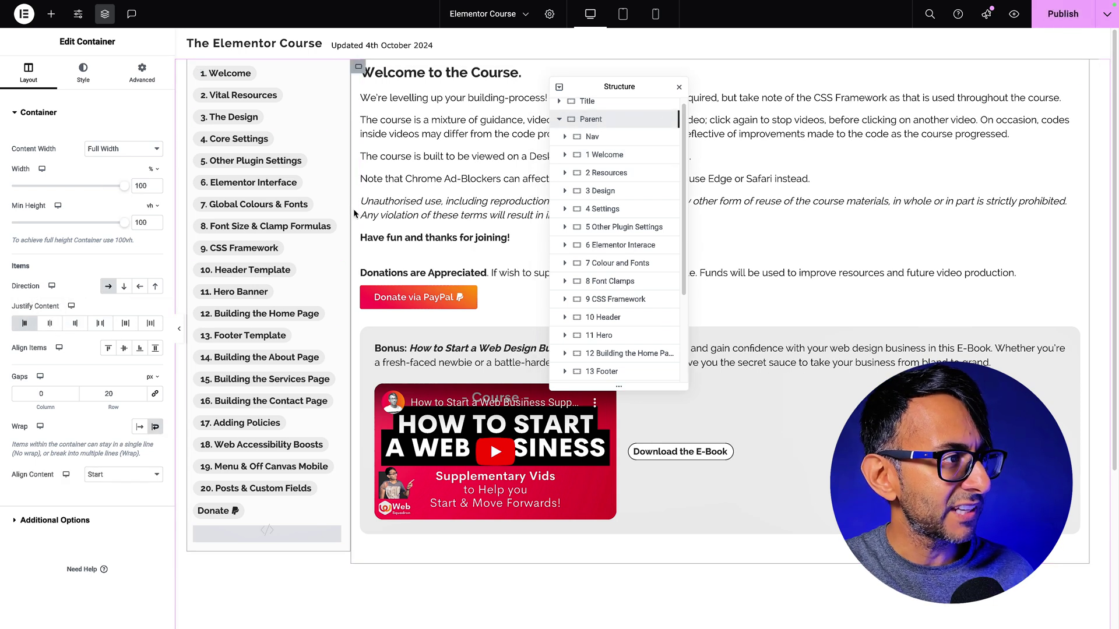
{"action": "left_click", "coordinate": [104, 324]}
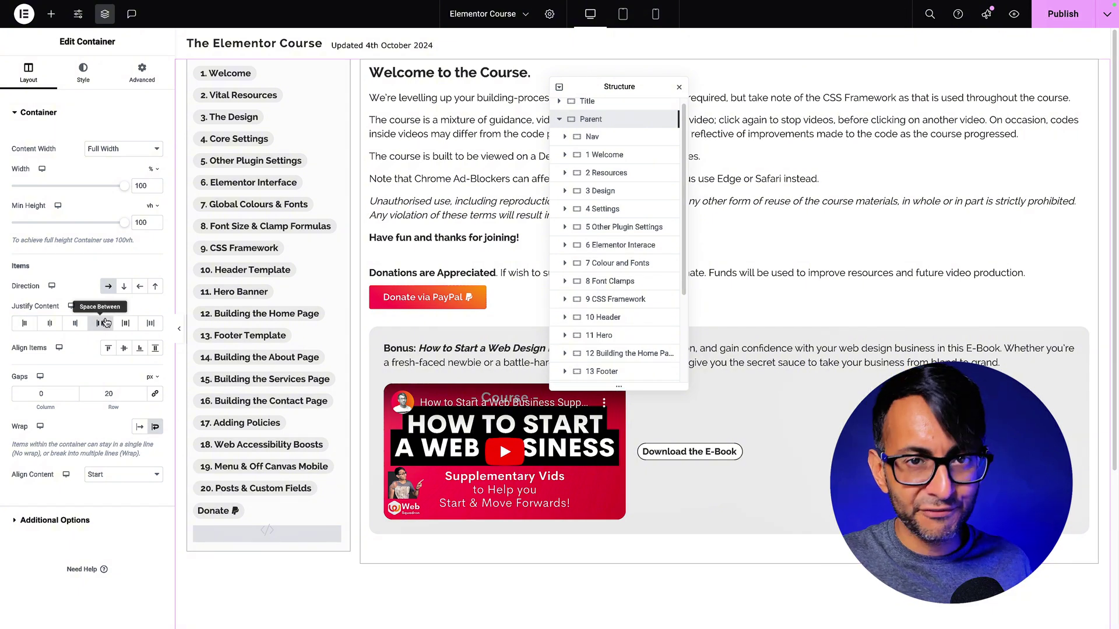
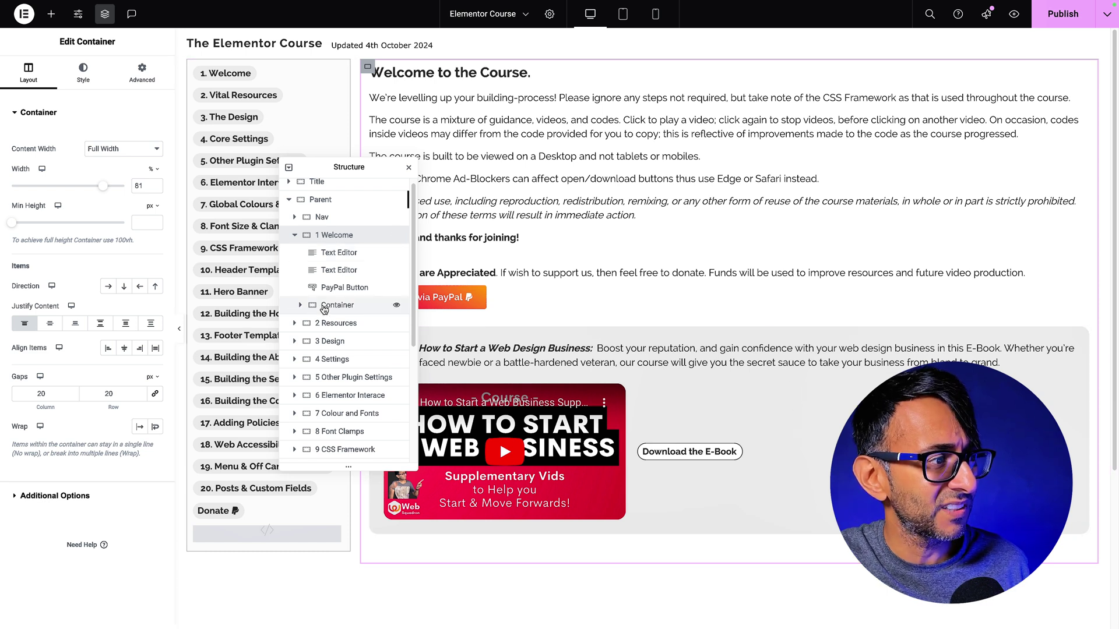
Step: Expand the container nested inside 1 Welcome and inspect its layout settings
{"action": "left_click", "coordinate": [300, 305]}
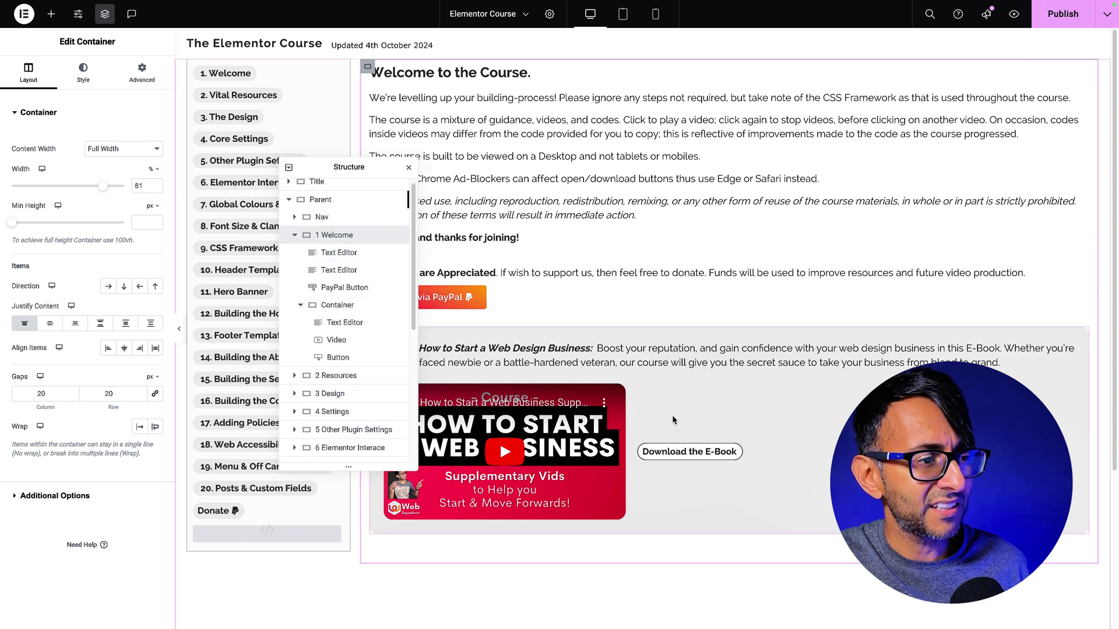
{"action": "left_click", "coordinate": [341, 305]}
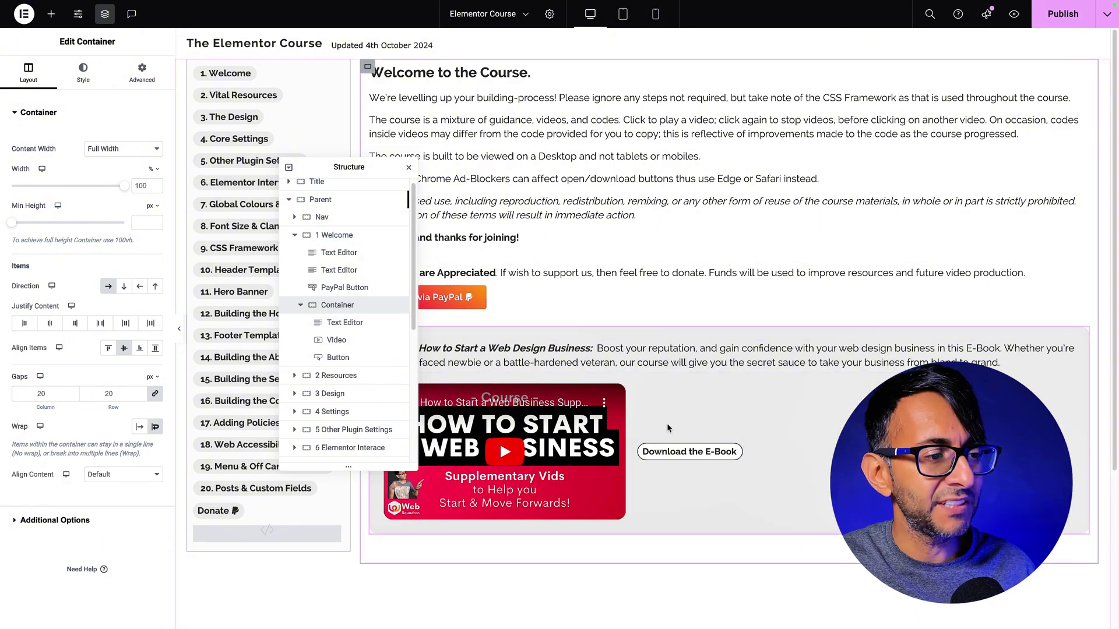
Step: Check the advanced settings of the 1 Welcome container for its CSS ID and class, and select the 2 Resources and 3 Design containers
{"action": "left_click", "coordinate": [294, 236]}
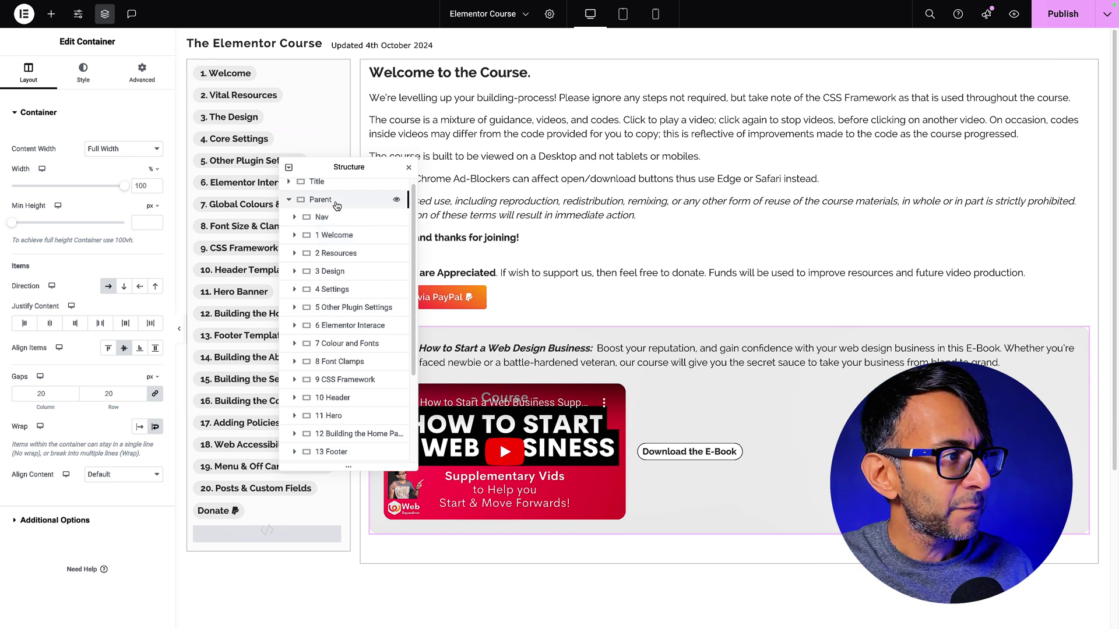
{"action": "left_click", "coordinate": [332, 233]}
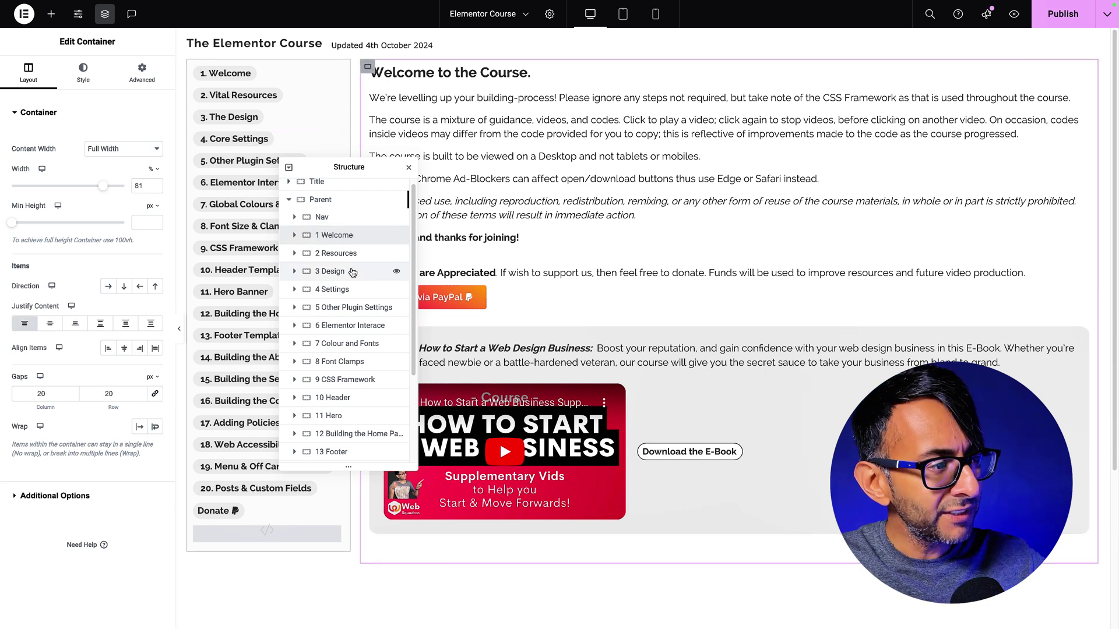
{"action": "left_click", "coordinate": [147, 74]}
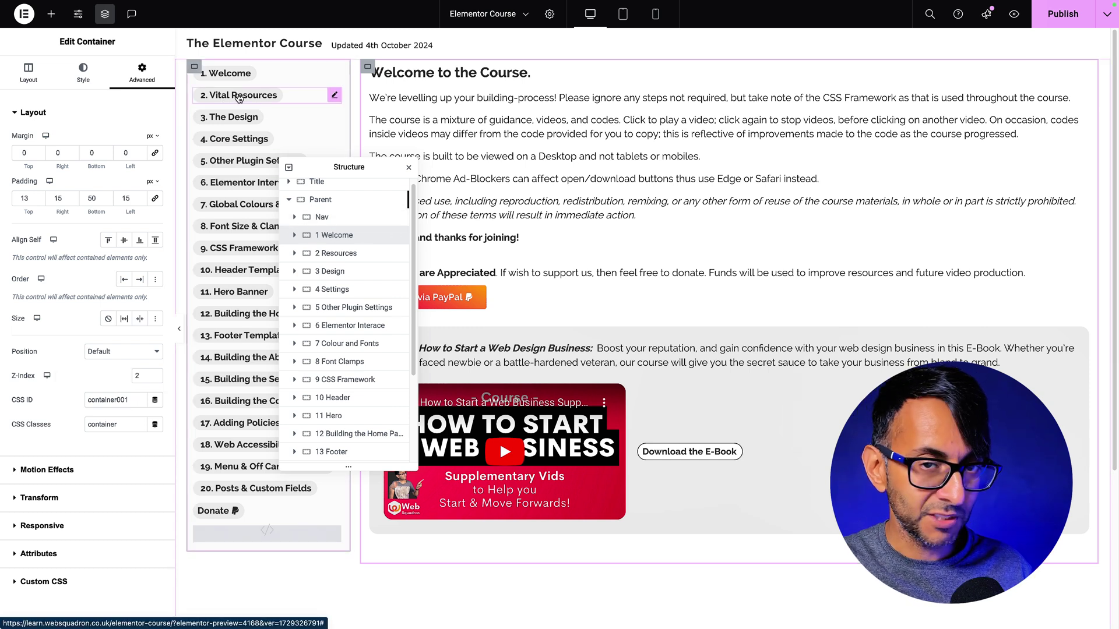
{"action": "left_click", "coordinate": [357, 253]}
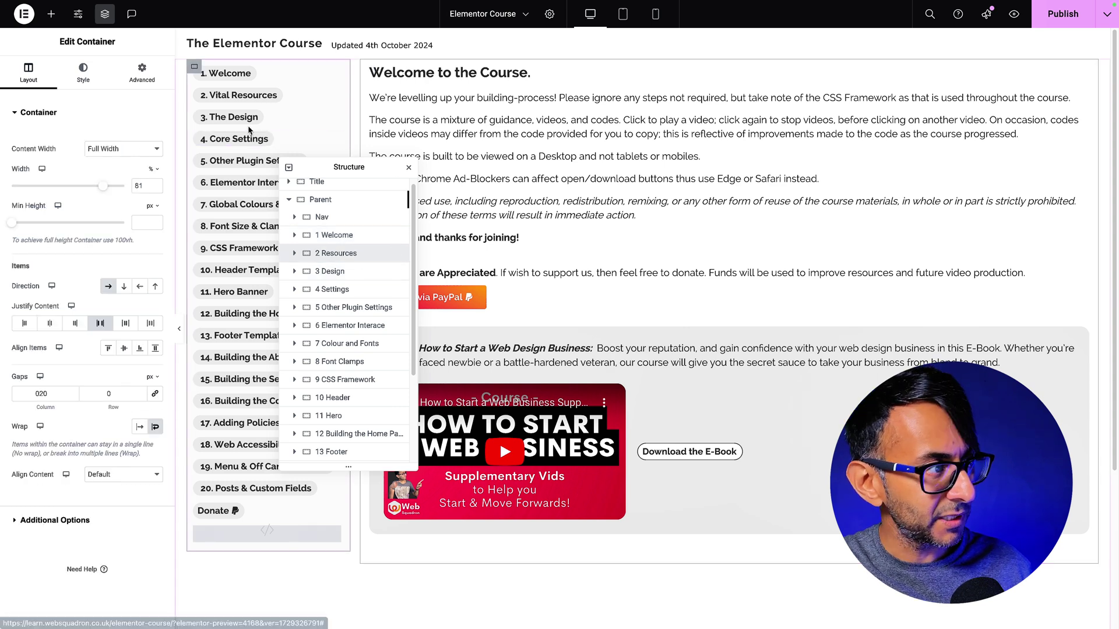
{"action": "left_click", "coordinate": [336, 272]}
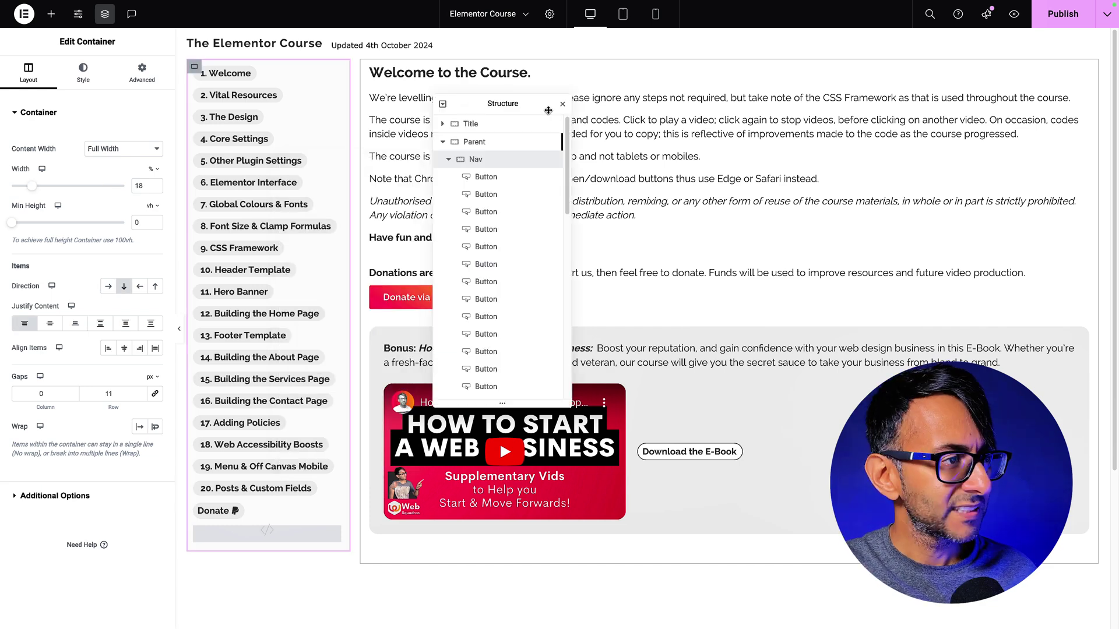
Step: Remove the code from the HTML widget at the end of the Nav container and check how the module containers display
{"action": "scroll", "coordinate": [569, 204], "scroll_direction": "down", "scroll_amount": 2}
{"action": "left_click_drag", "start_coordinate": [569, 204], "coordinate": [570, 327]}
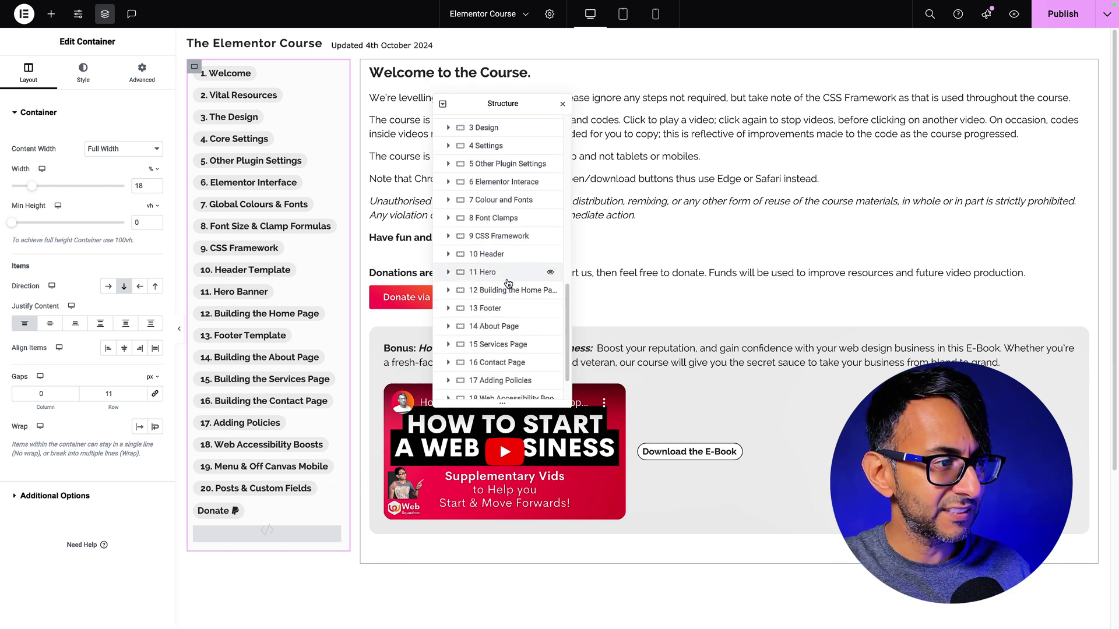
{"action": "scroll", "coordinate": [495, 245], "scroll_direction": "up", "scroll_amount": 10}
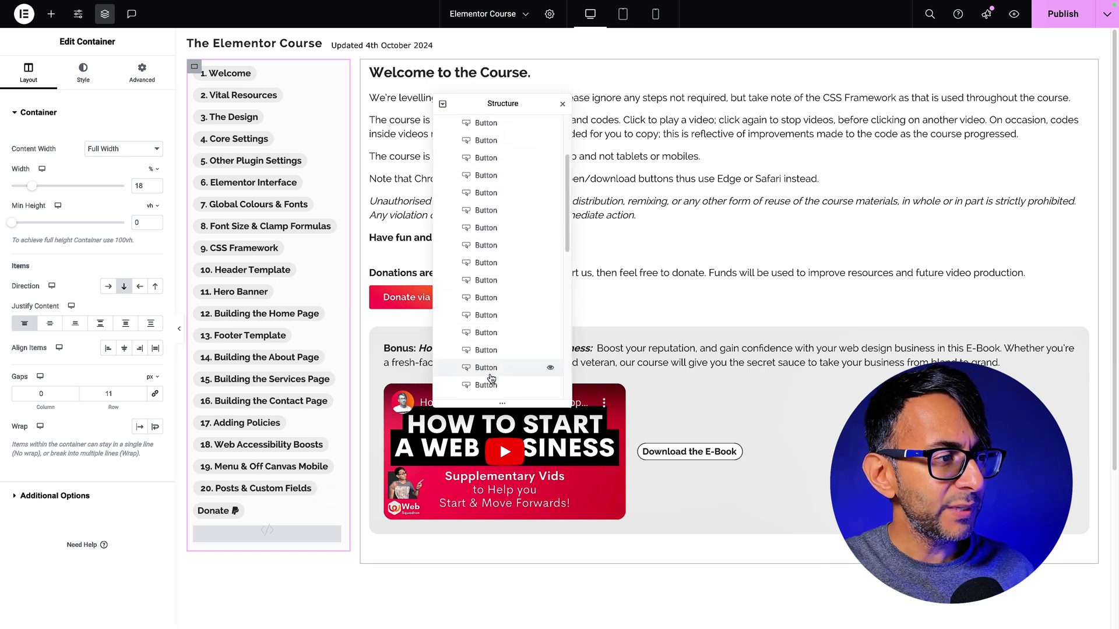
{"action": "scroll", "coordinate": [504, 350], "scroll_direction": "down", "scroll_amount": 2}
{"action": "left_click", "coordinate": [268, 532]}
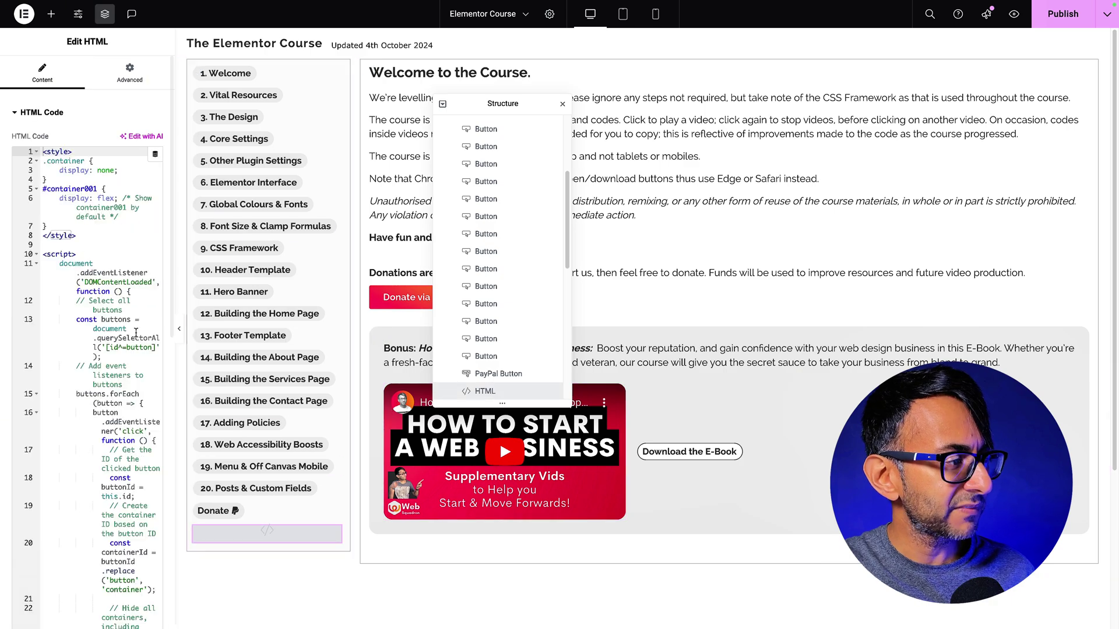
{"action": "left_click", "coordinate": [126, 255]}
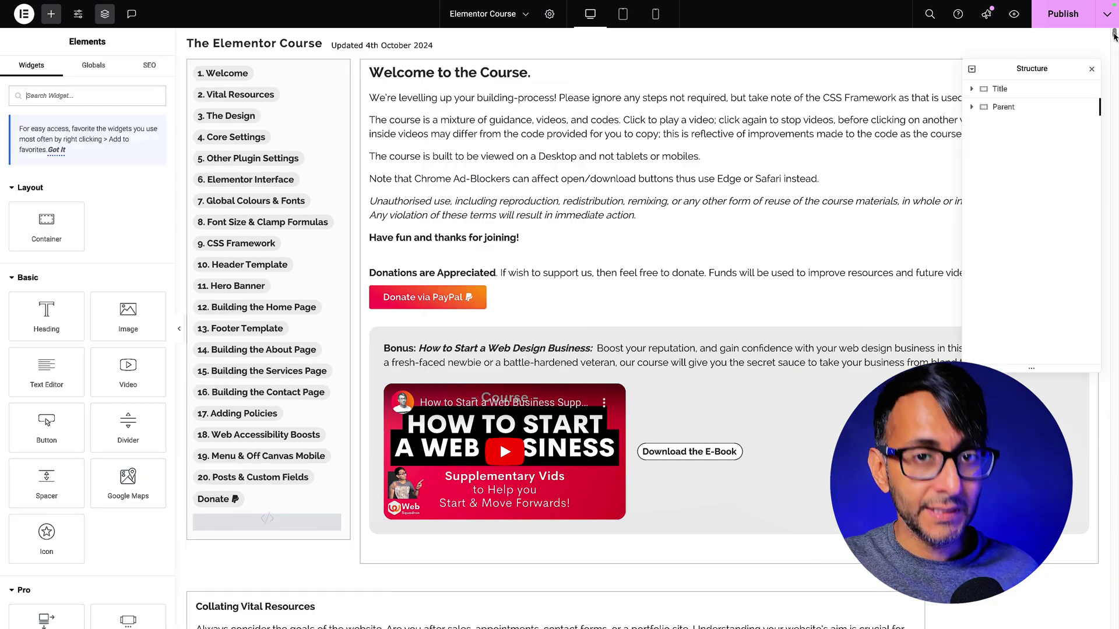
{"action": "scroll", "coordinate": [1115, 67], "scroll_direction": "down", "scroll_amount": 15}
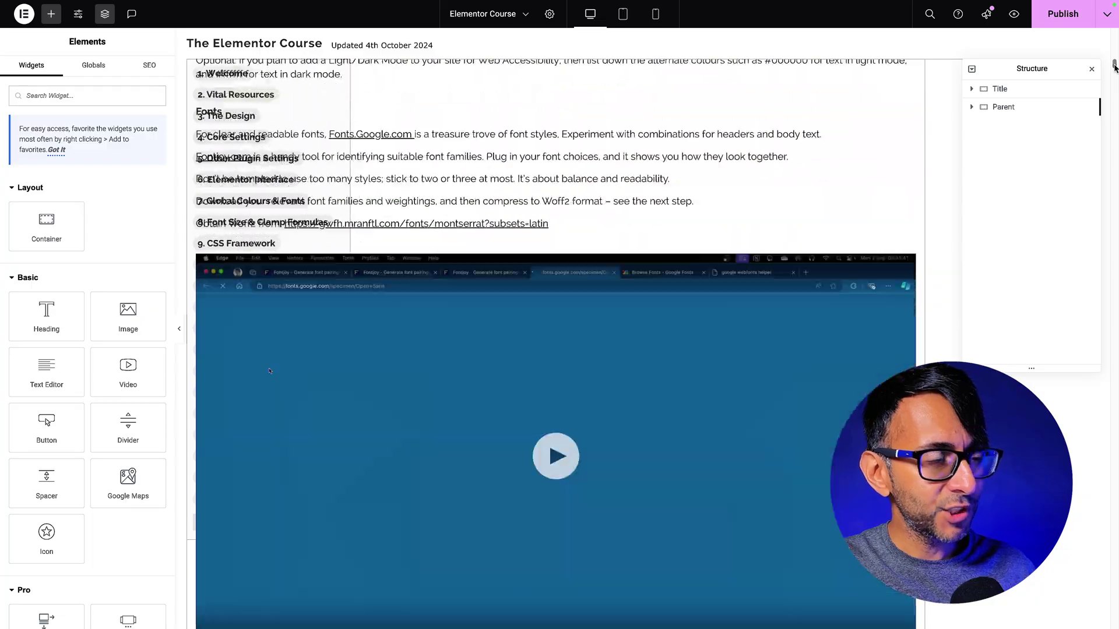
{"action": "mouse_move", "coordinate": [1114, 67]}
{"action": "left_mouse_down"}
{"action": "mouse_move", "coordinate": [1115, 227]}
{"action": "mouse_move", "coordinate": [1114, 45]}
{"action": "left_mouse_up"}
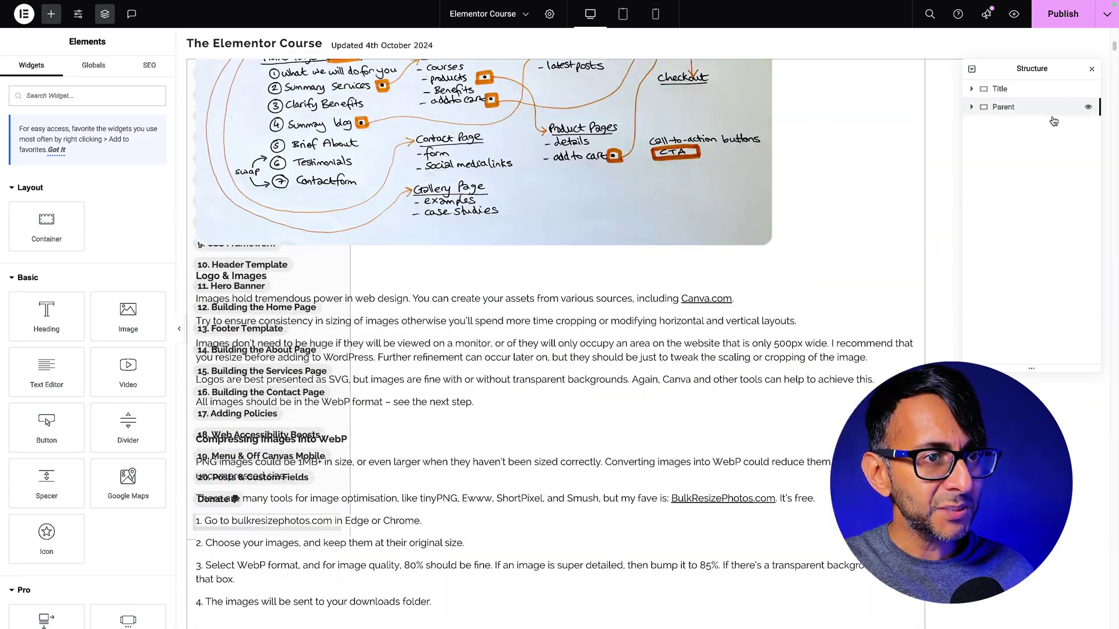
Step: Try a sticky offset of 0 in the Nav container's motion effects, and restore it to 53
{"action": "left_click", "coordinate": [971, 107]}
{"action": "left_click", "coordinate": [1004, 125]}
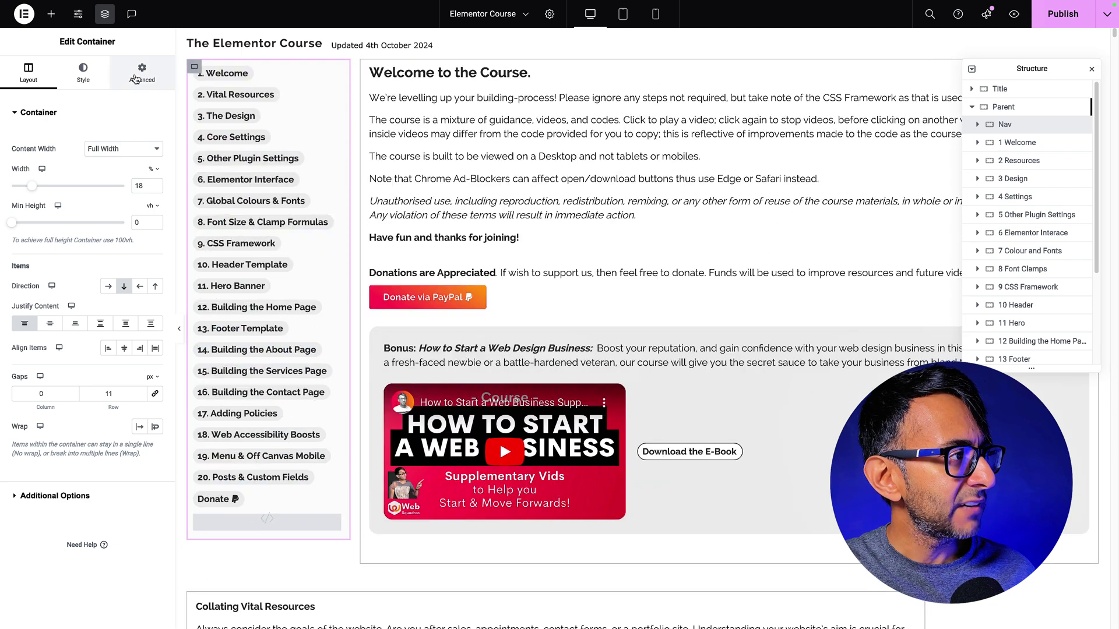
{"action": "left_click", "coordinate": [138, 76]}
{"action": "left_click", "coordinate": [96, 470]}
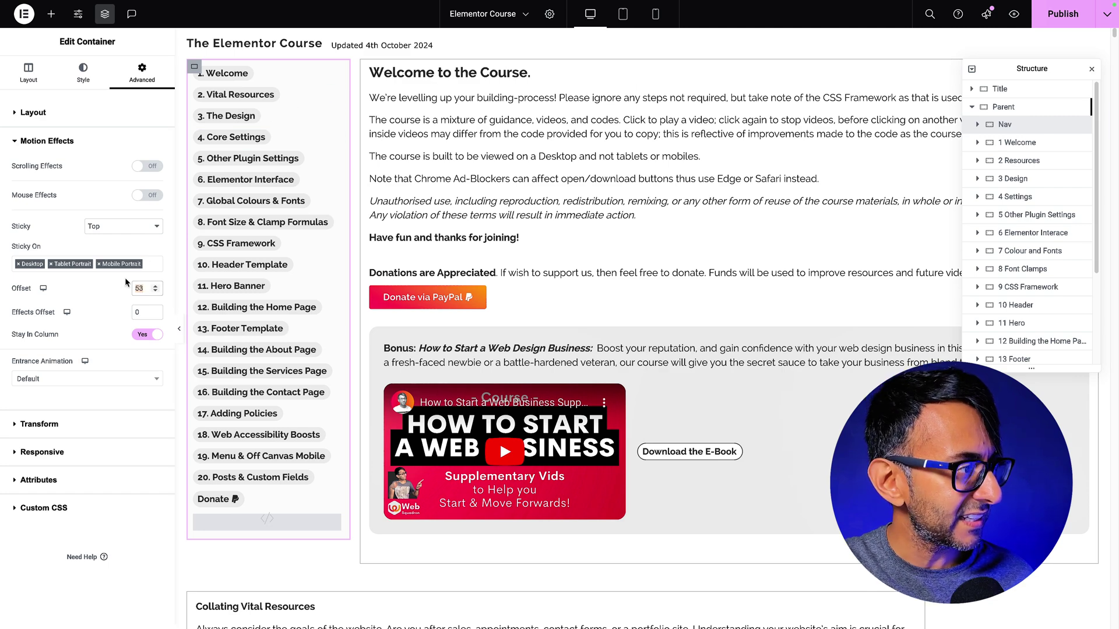
{"action": "type", "text": "0"}
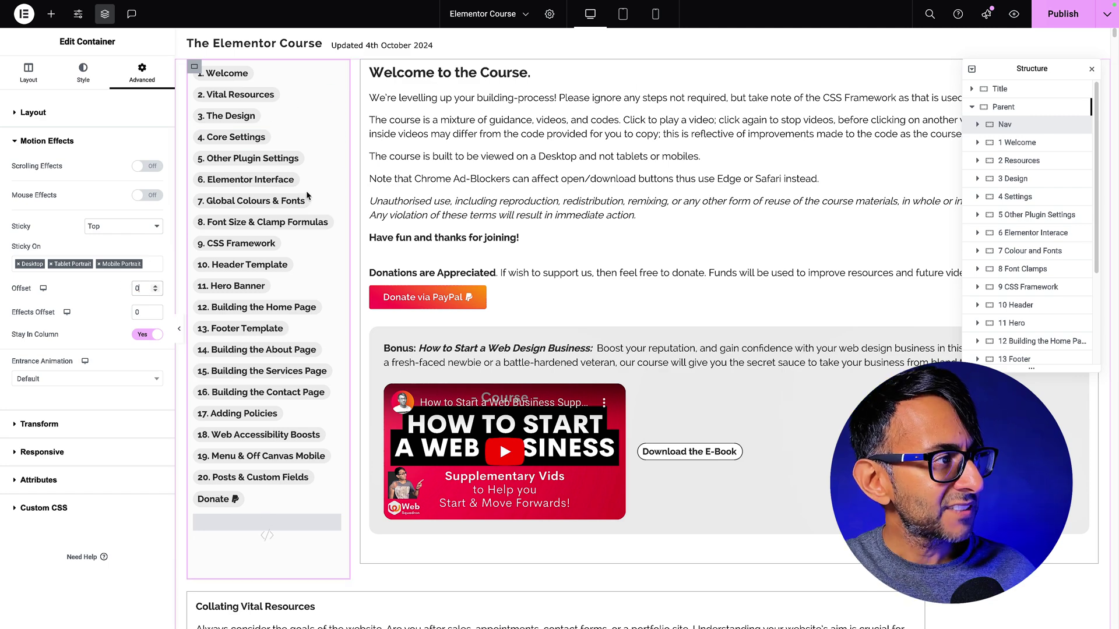
{"action": "scroll", "coordinate": [306, 190], "scroll_direction": "down", "scroll_amount": 6}
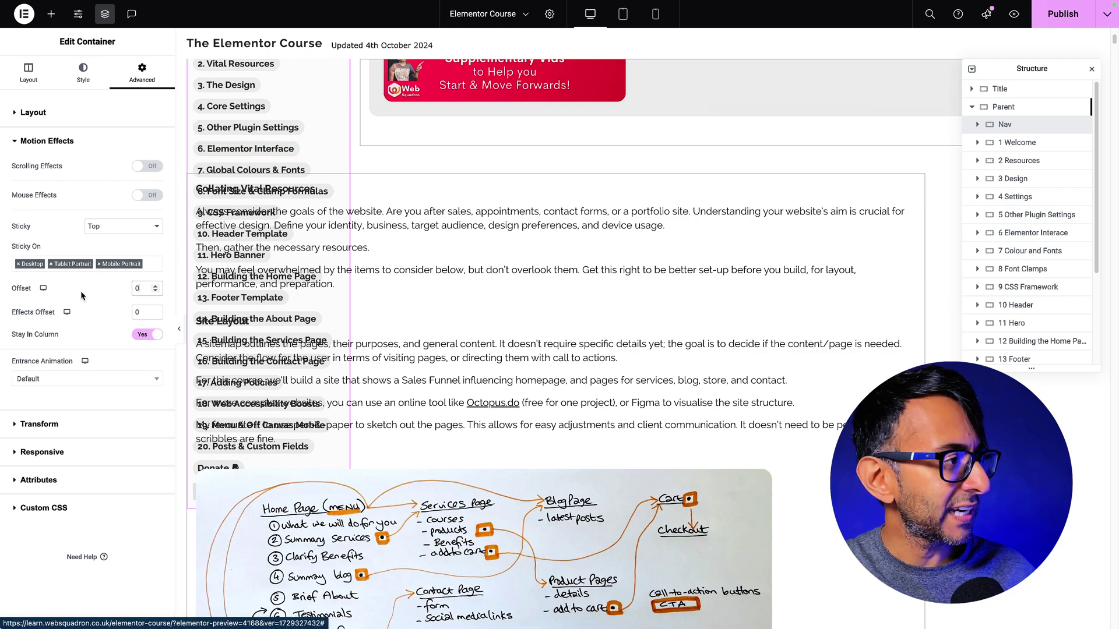
{"action": "key", "text": "BackSpace"}
{"action": "type", "text": "53"}
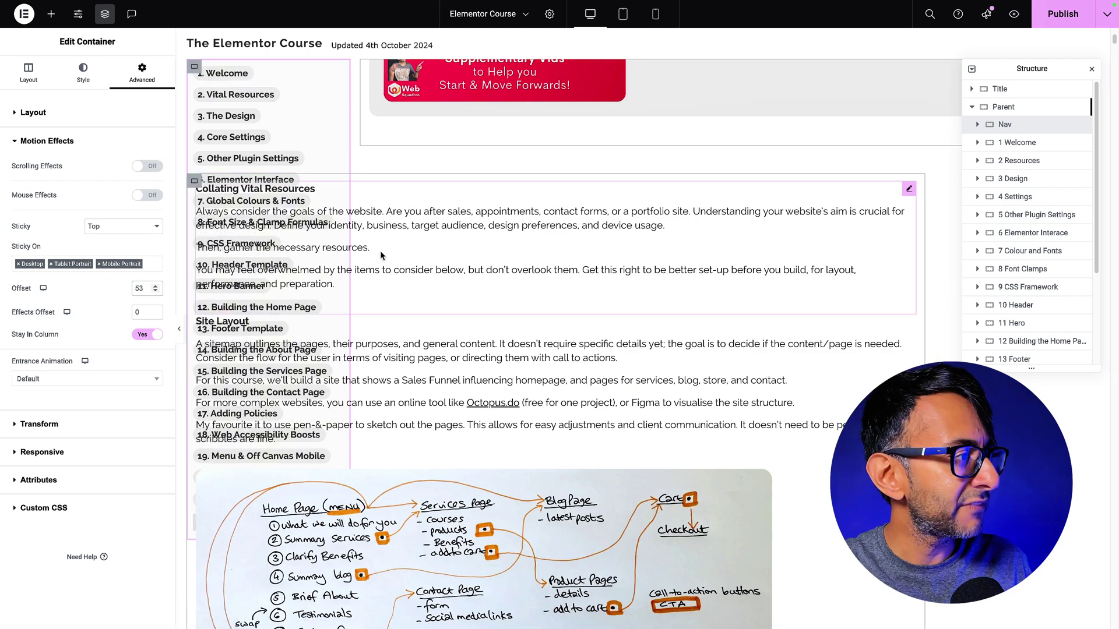
Step: Examine how the sticky Nav container behaves over the module content along the length of the page
{"action": "scroll", "coordinate": [299, 251], "scroll_direction": "up", "scroll_amount": 8}
{"action": "scroll", "coordinate": [299, 251], "scroll_direction": "down", "scroll_amount": 6}
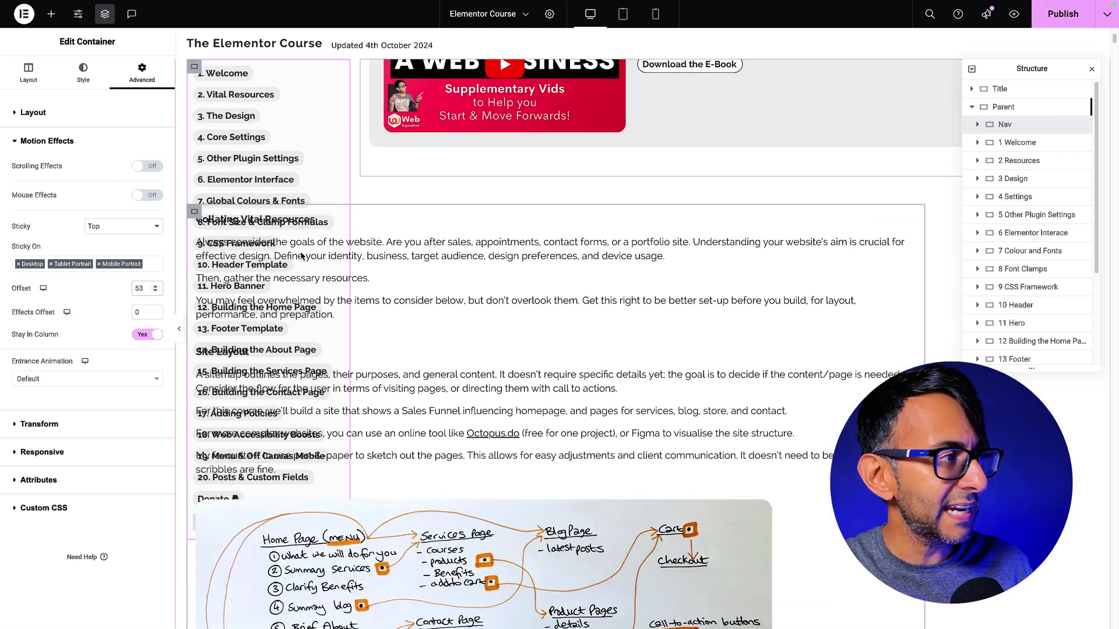
{"action": "scroll", "coordinate": [299, 250], "scroll_direction": "up", "scroll_amount": 6}
{"action": "scroll", "coordinate": [300, 250], "scroll_direction": "down", "scroll_amount": 5}
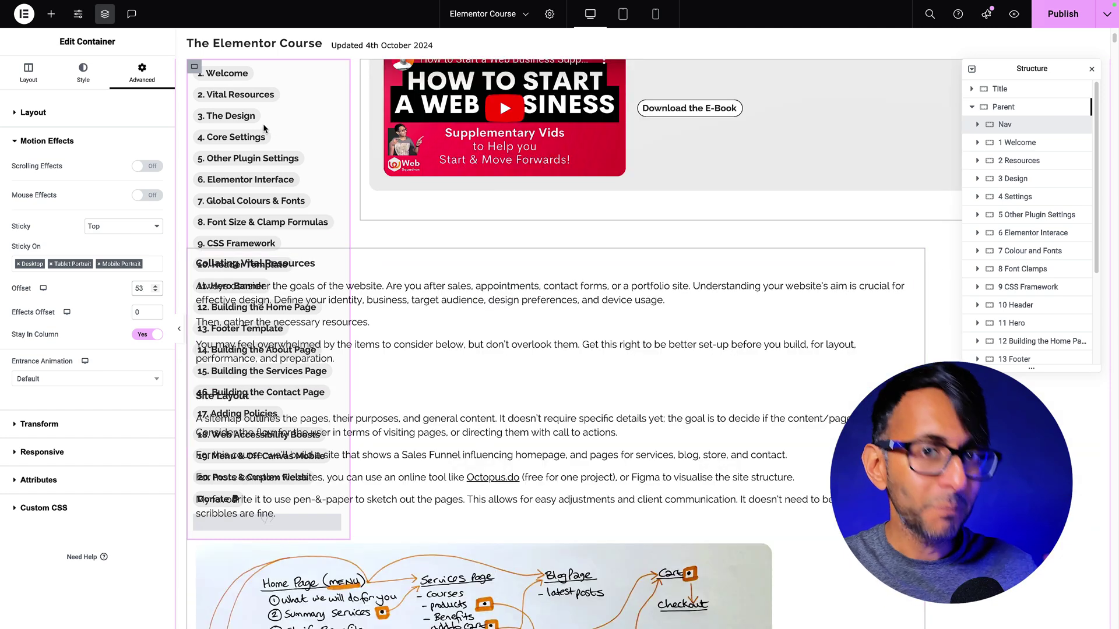
{"action": "scroll", "coordinate": [458, 208], "scroll_direction": "down", "scroll_amount": 3}
{"action": "scroll", "coordinate": [441, 253], "scroll_direction": "up", "scroll_amount": 3}
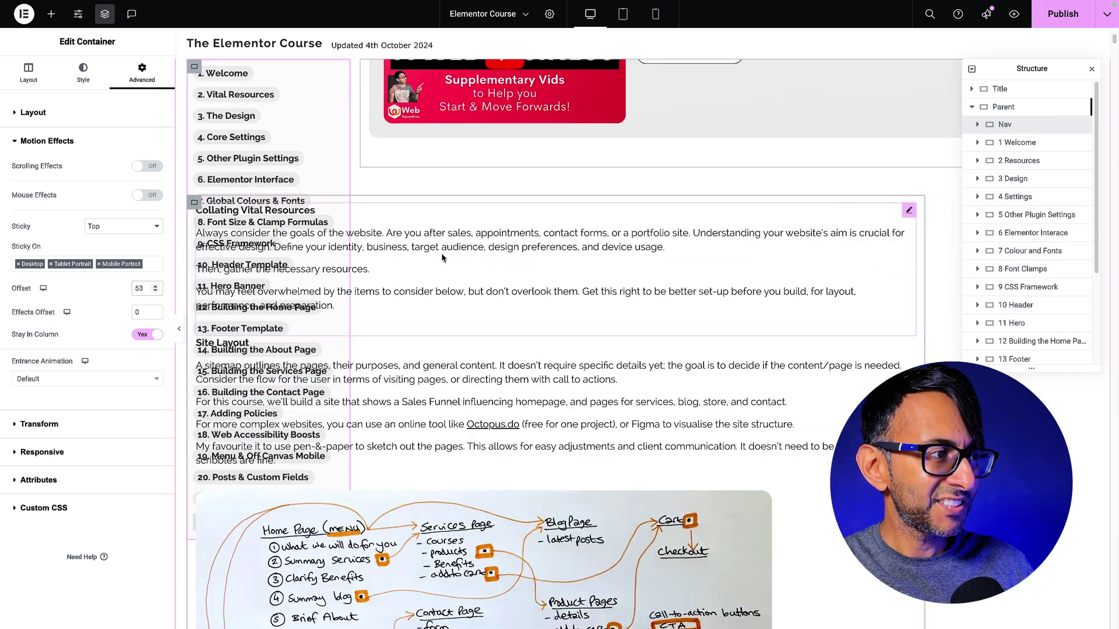
{"action": "scroll", "coordinate": [338, 280], "scroll_direction": "down", "scroll_amount": 2}
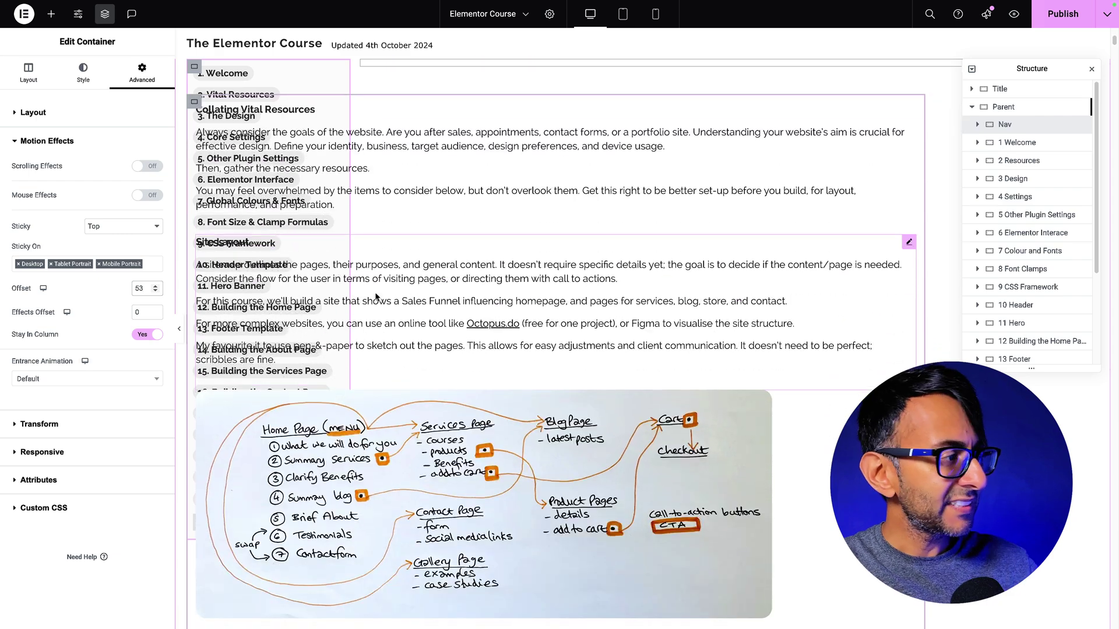
{"action": "scroll", "coordinate": [394, 295], "scroll_direction": "down", "scroll_amount": 7}
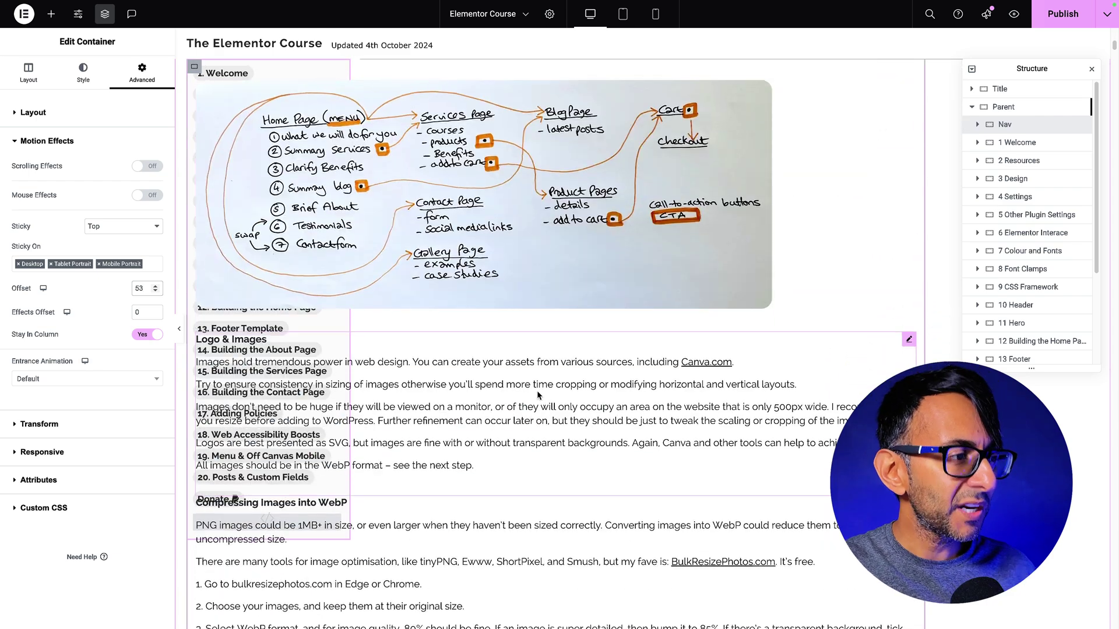
{"action": "scroll", "coordinate": [536, 390], "scroll_direction": "down", "scroll_amount": 12}
{"action": "scroll", "coordinate": [536, 390], "scroll_direction": "up", "scroll_amount": 20}
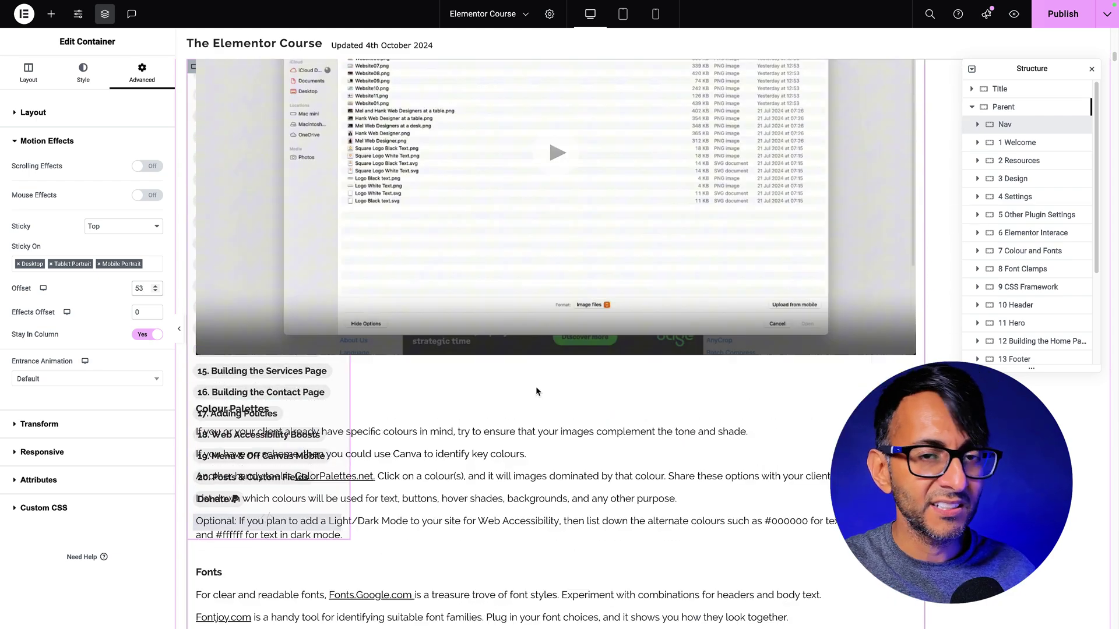
{"action": "scroll", "coordinate": [536, 389], "scroll_direction": "up", "scroll_amount": 5}
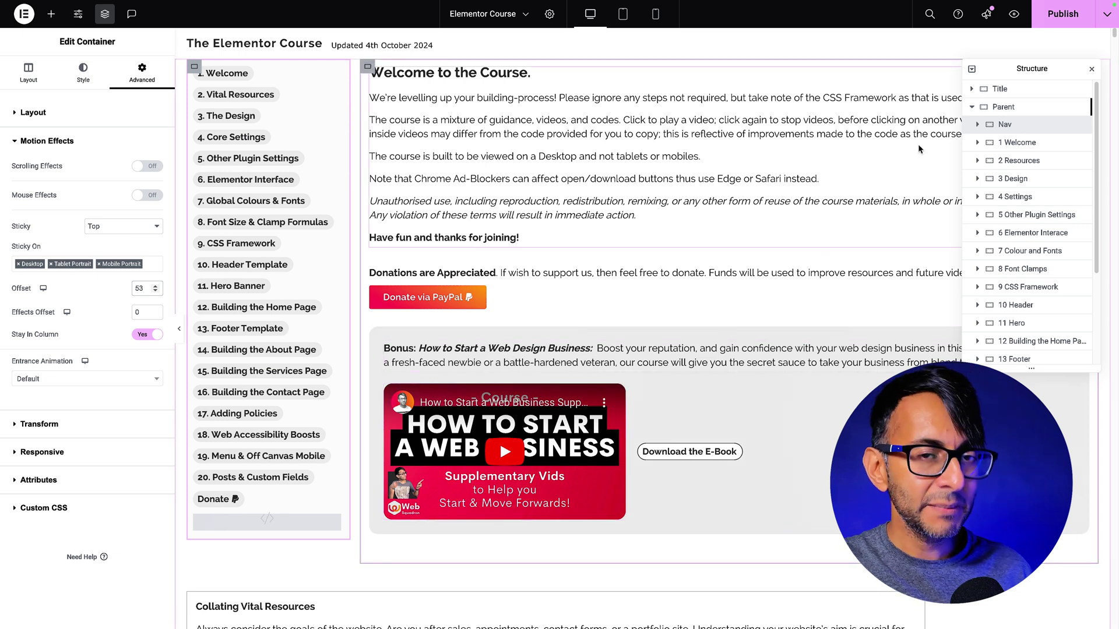
Step: Restore the code in the Nav container's HTML widget, and enlarge the code editor with a wider panel and 125% zoom
{"action": "left_click", "coordinate": [285, 527]}
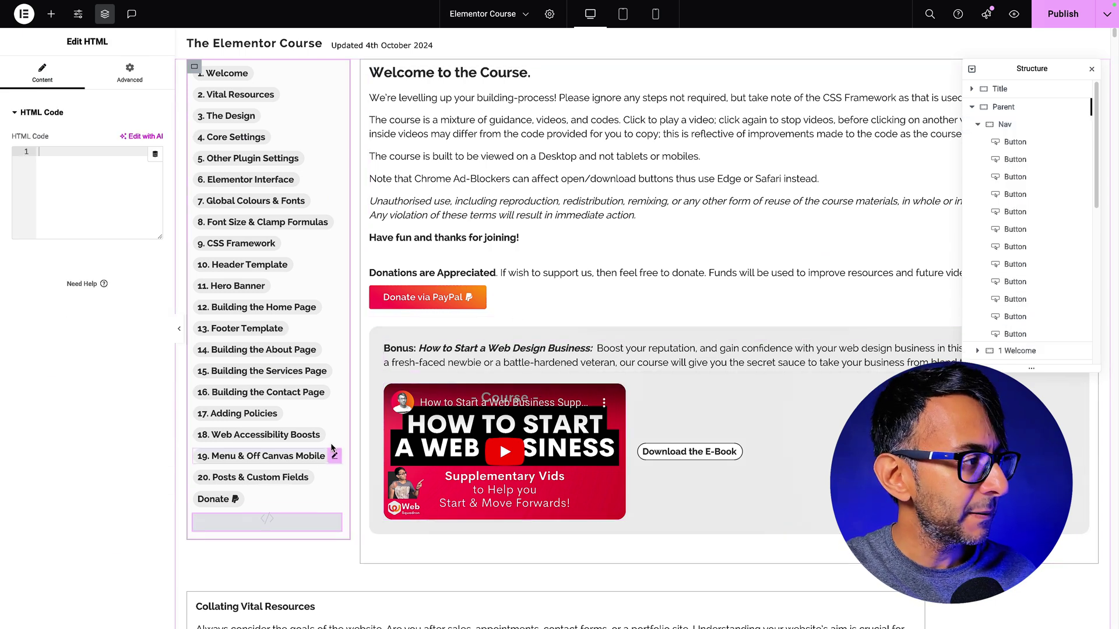
{"action": "left_click_drag", "start_coordinate": [175, 252], "coordinate": [399, 258]}
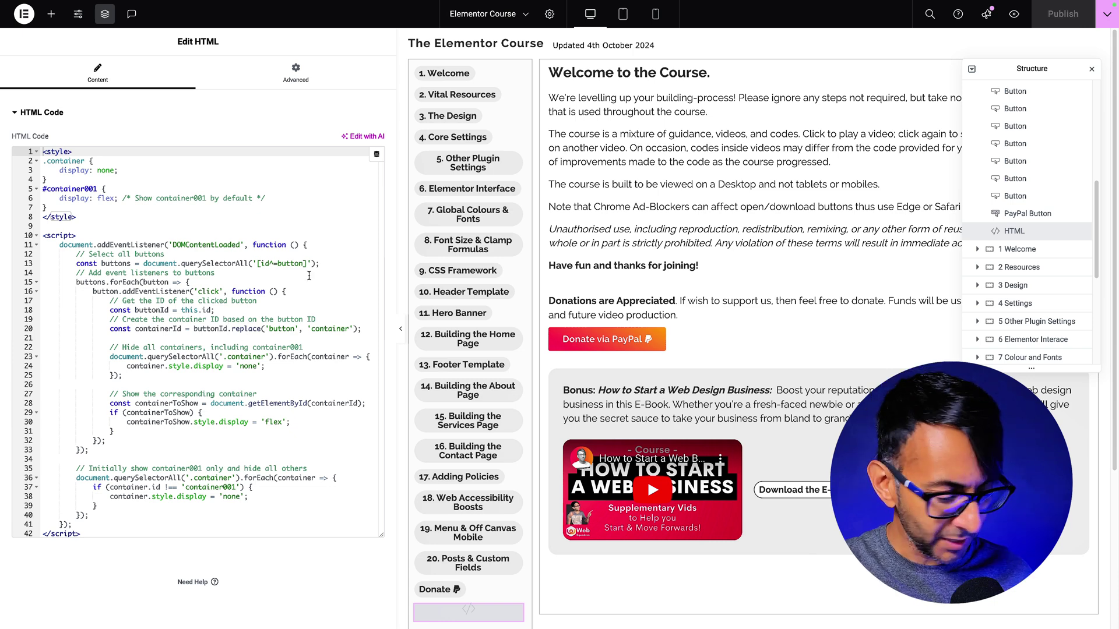
{"action": "key", "text": "ctrl+plus"}
{"action": "key", "text": "ctrl+plus"}
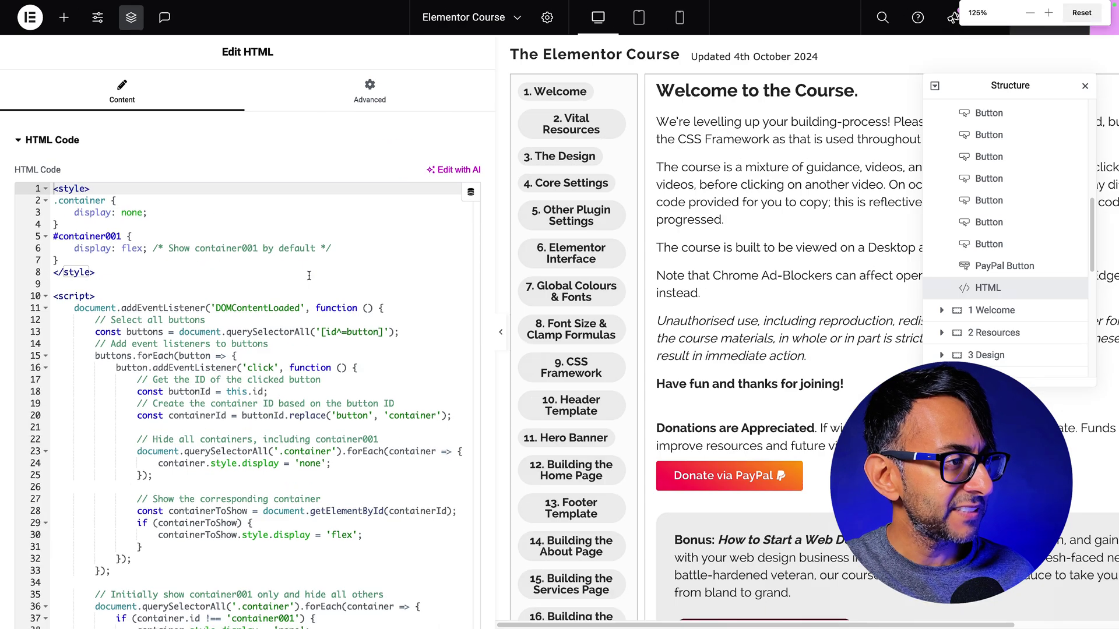
Step: Examine the HTML widget's .container and #container001 CSS rules and the script that shows the container matching the chosen button
{"action": "scroll", "coordinate": [334, 368], "scroll_direction": "down", "scroll_amount": 3}
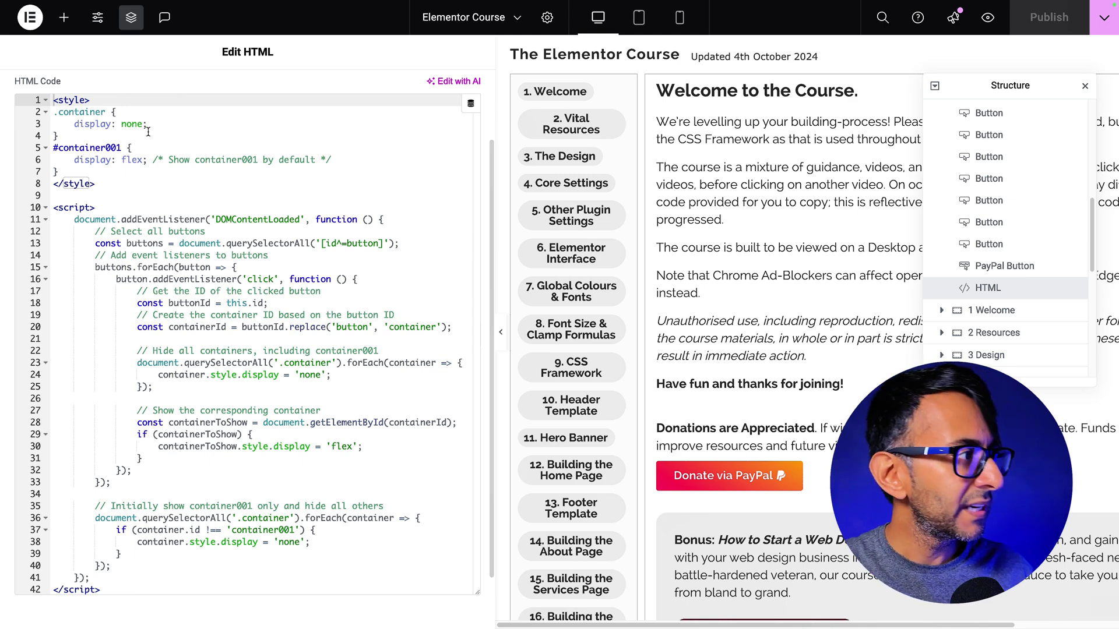
{"action": "left_click_drag", "start_coordinate": [116, 186], "coordinate": [148, 177]}
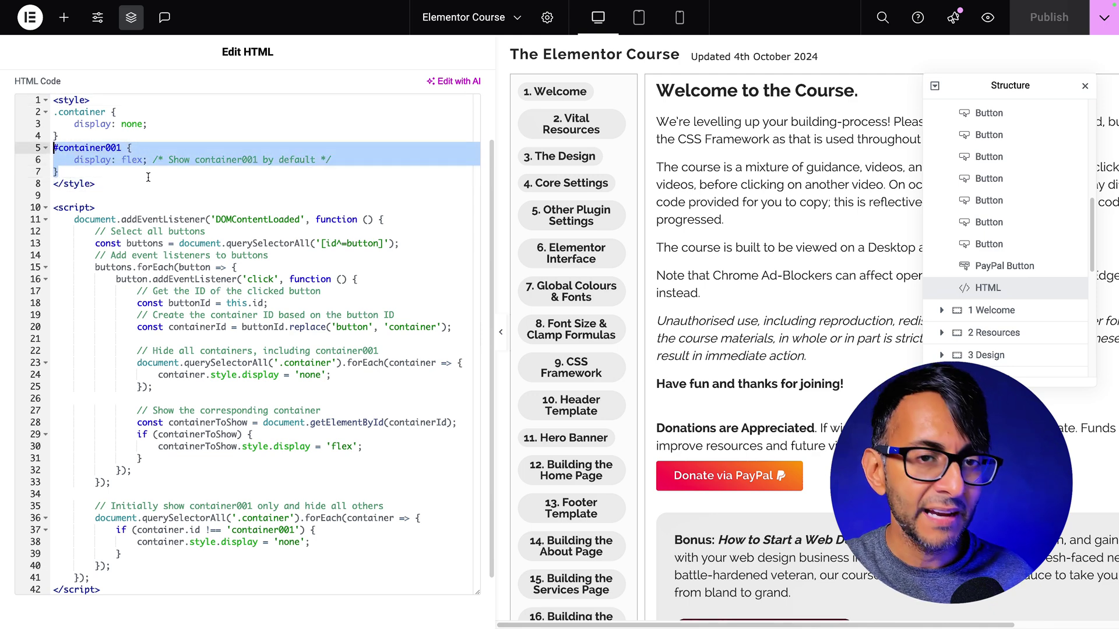
{"action": "left_click", "coordinate": [148, 177]}
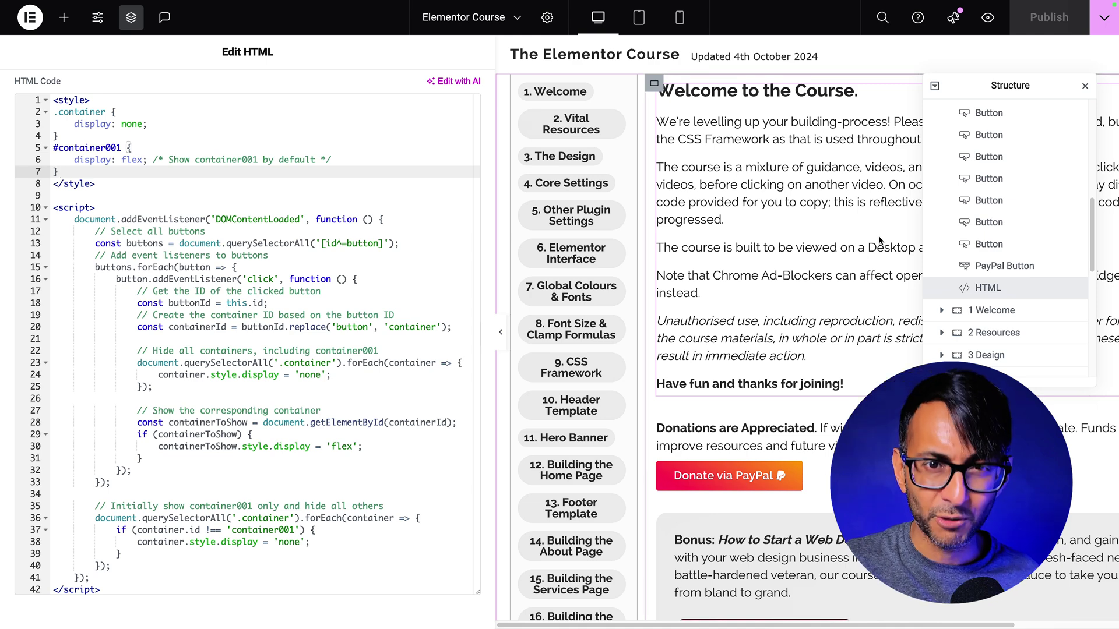
{"action": "scroll", "coordinate": [350, 524], "scroll_direction": "down", "scroll_amount": 1}
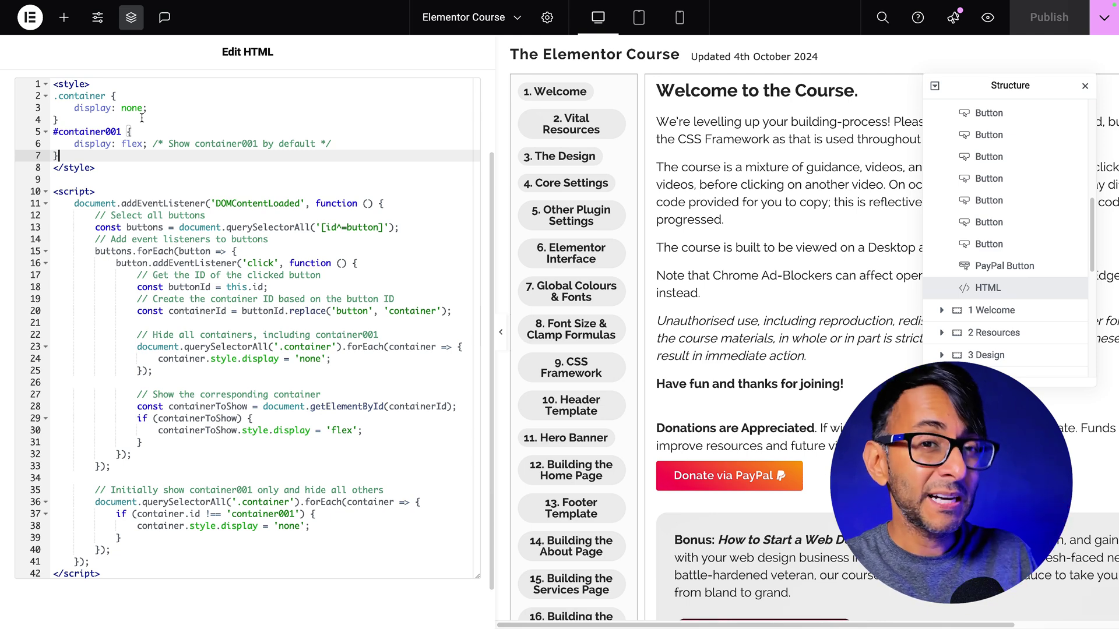
{"action": "scroll", "coordinate": [125, 108], "scroll_direction": "up", "scroll_amount": 1}
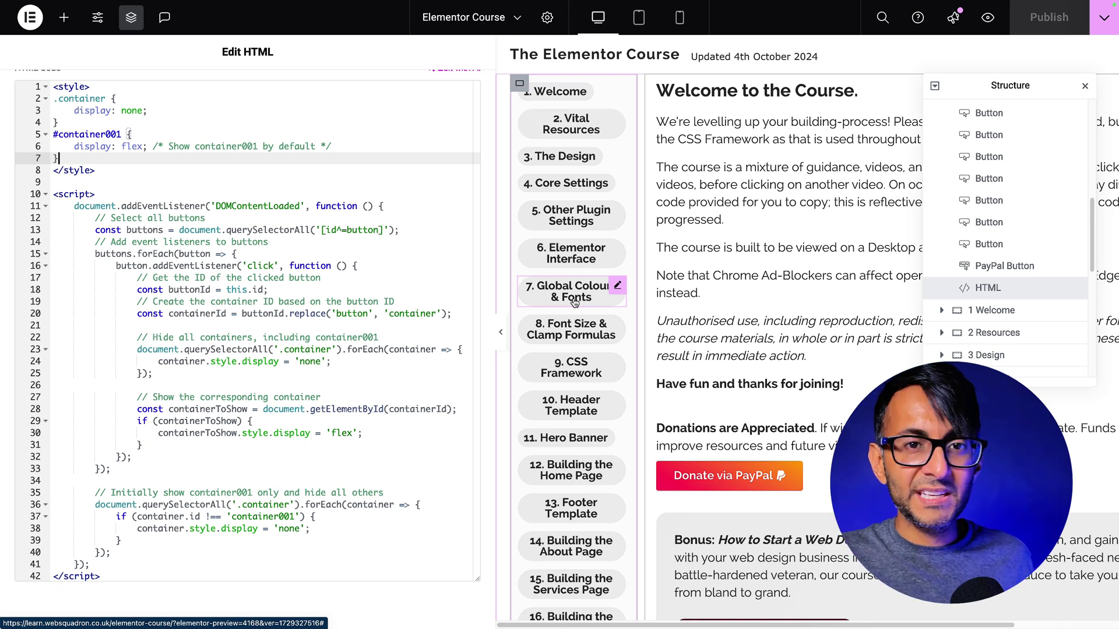
{"action": "left_click", "coordinate": [344, 377]}
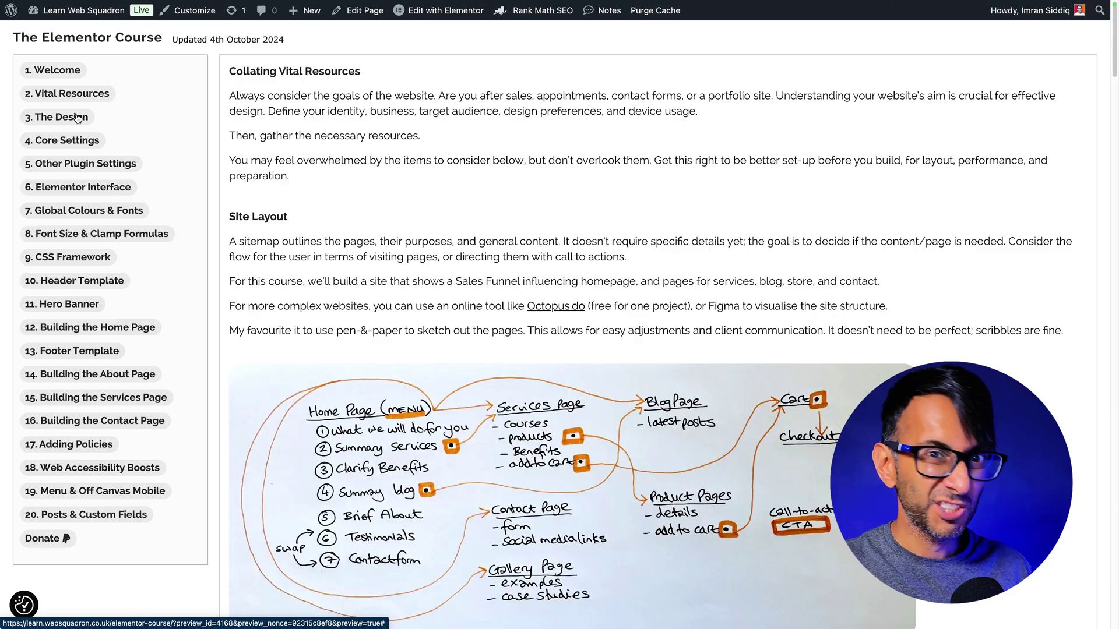
Step: Test the navigation on the page preview by showing the 3. The Design module and the 10. Header Template module
{"action": "left_click", "coordinate": [77, 119]}
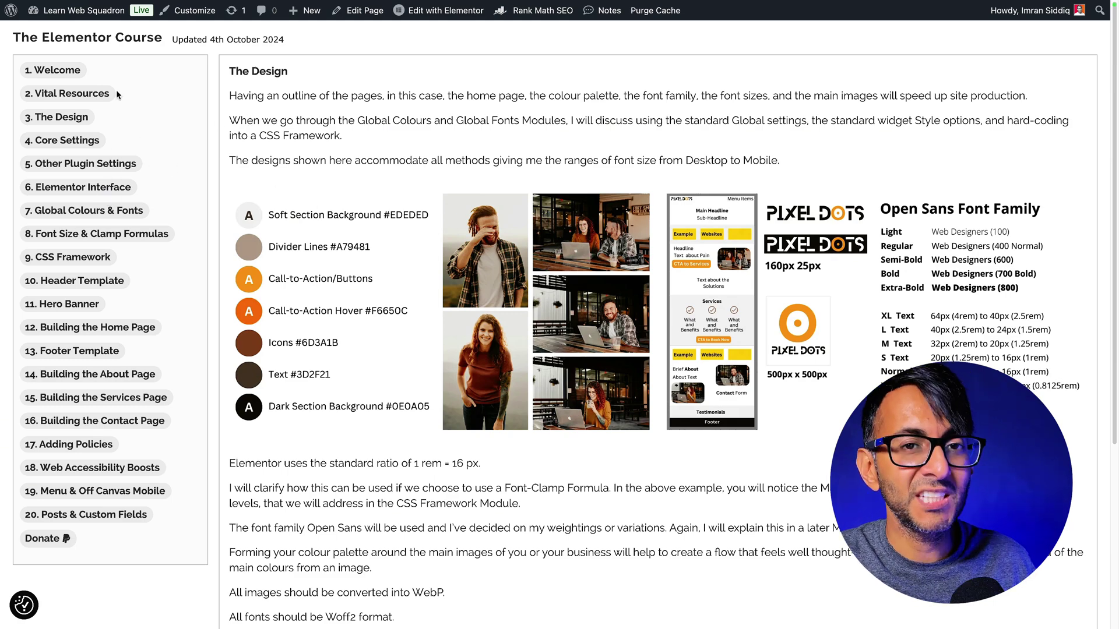
{"action": "scroll", "coordinate": [572, 250], "scroll_direction": "down", "scroll_amount": 5}
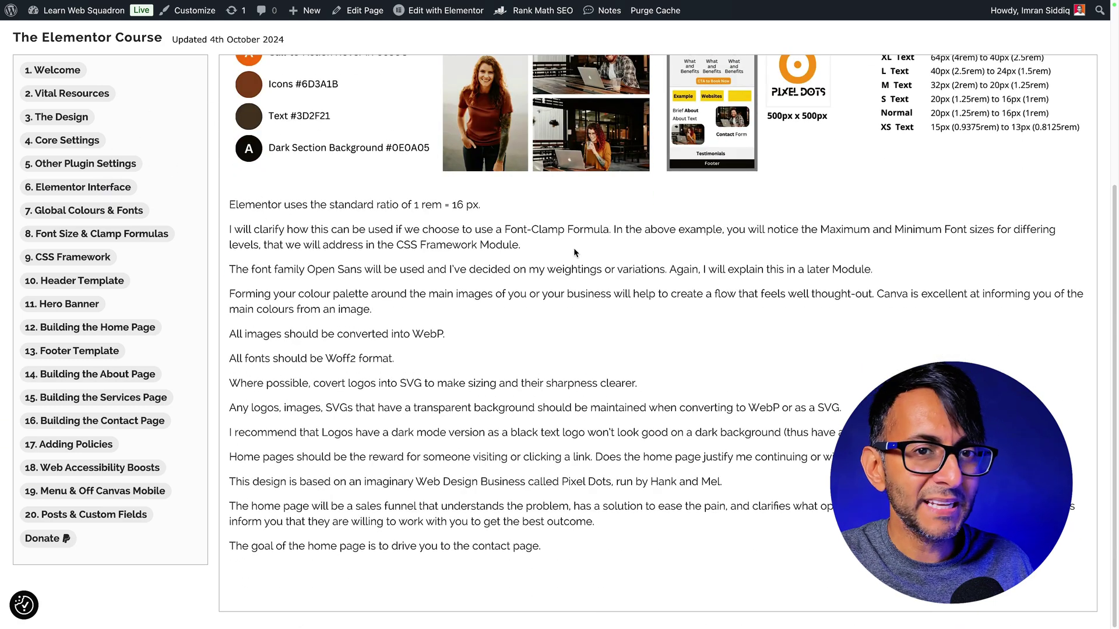
{"action": "scroll", "coordinate": [574, 247], "scroll_direction": "up", "scroll_amount": 5}
{"action": "left_click", "coordinate": [72, 286]}
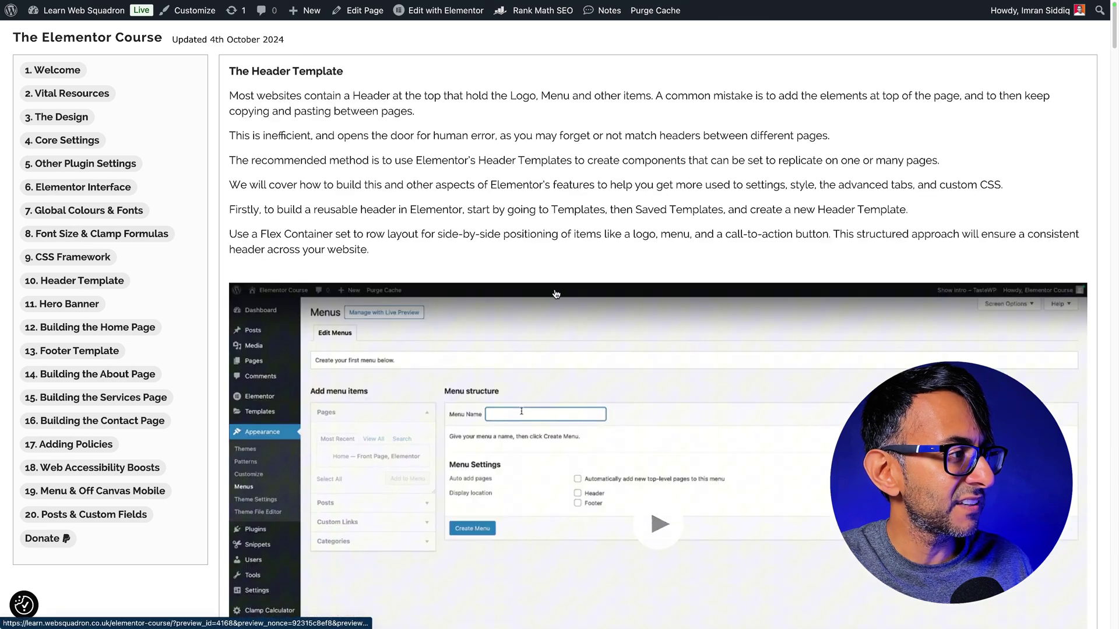
Step: Examine the lesson text and videos along the length of the 10. Header Template module on the preview
{"action": "scroll", "coordinate": [567, 274], "scroll_direction": "down", "scroll_amount": 10}
{"action": "scroll", "coordinate": [569, 277], "scroll_direction": "down", "scroll_amount": 20}
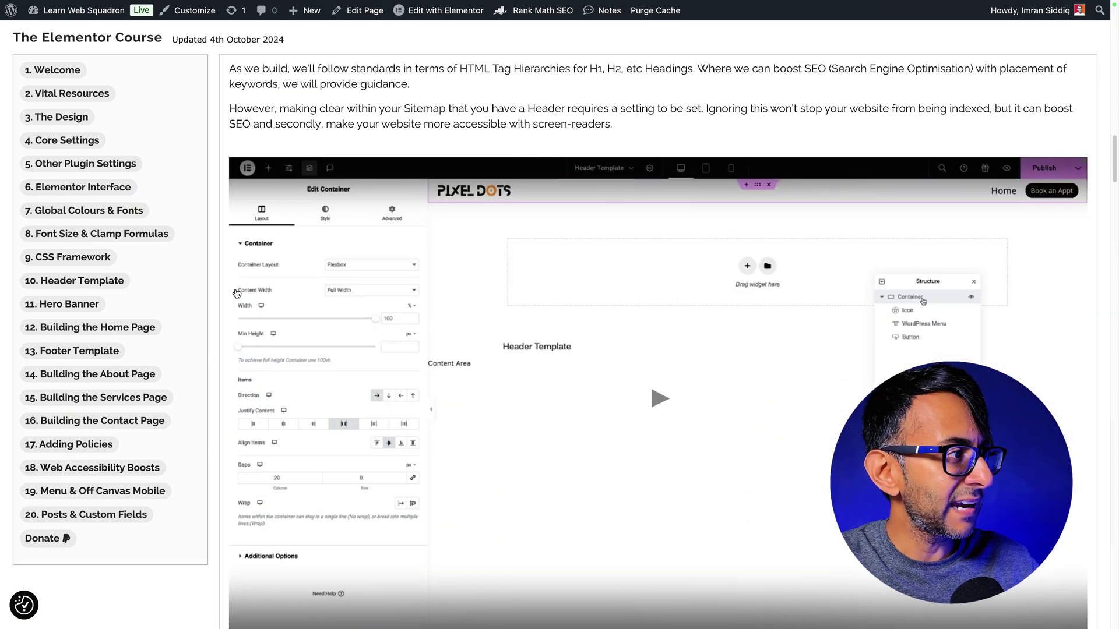
{"action": "scroll", "coordinate": [492, 305], "scroll_direction": "down", "scroll_amount": 15}
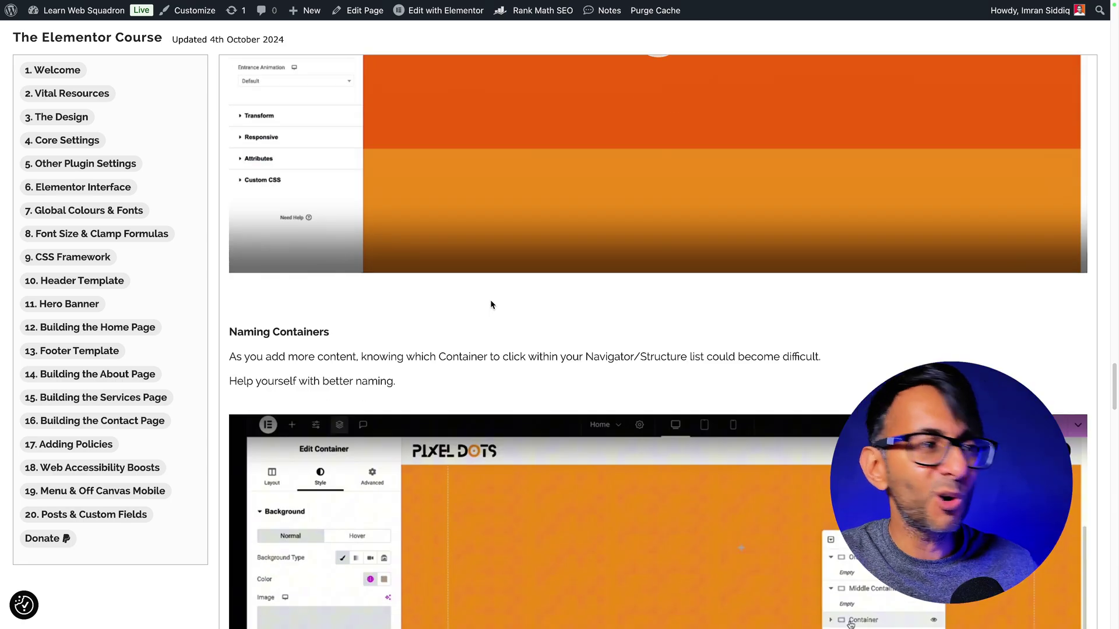
{"action": "scroll", "coordinate": [491, 301], "scroll_direction": "down", "scroll_amount": 20}
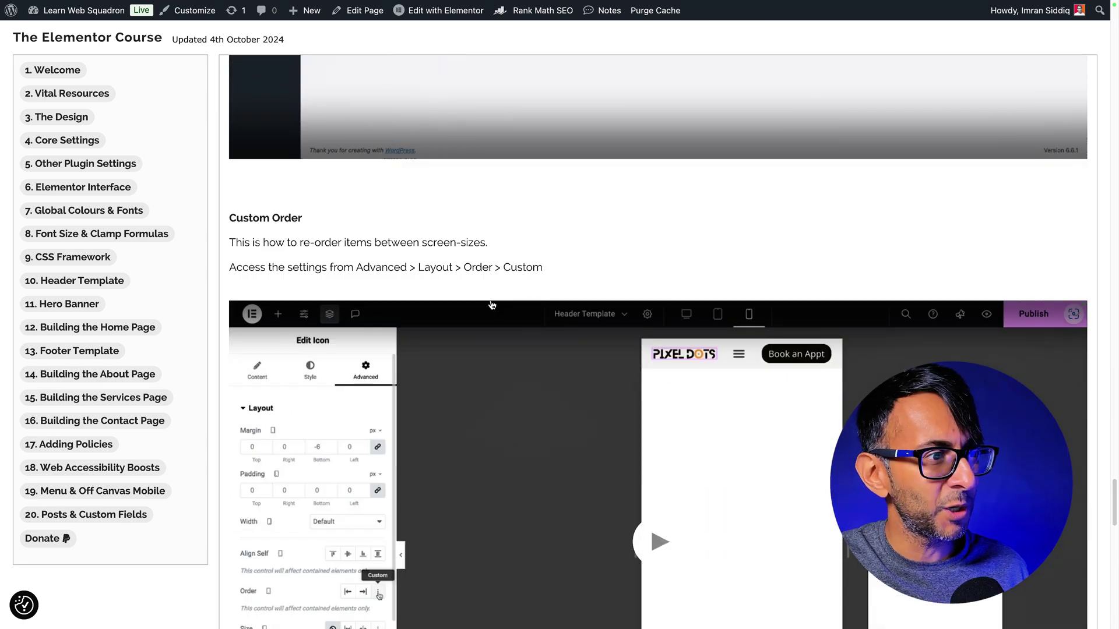
{"action": "scroll", "coordinate": [490, 299], "scroll_direction": "down", "scroll_amount": 5}
{"action": "scroll", "coordinate": [491, 300], "scroll_direction": "up", "scroll_amount": 20}
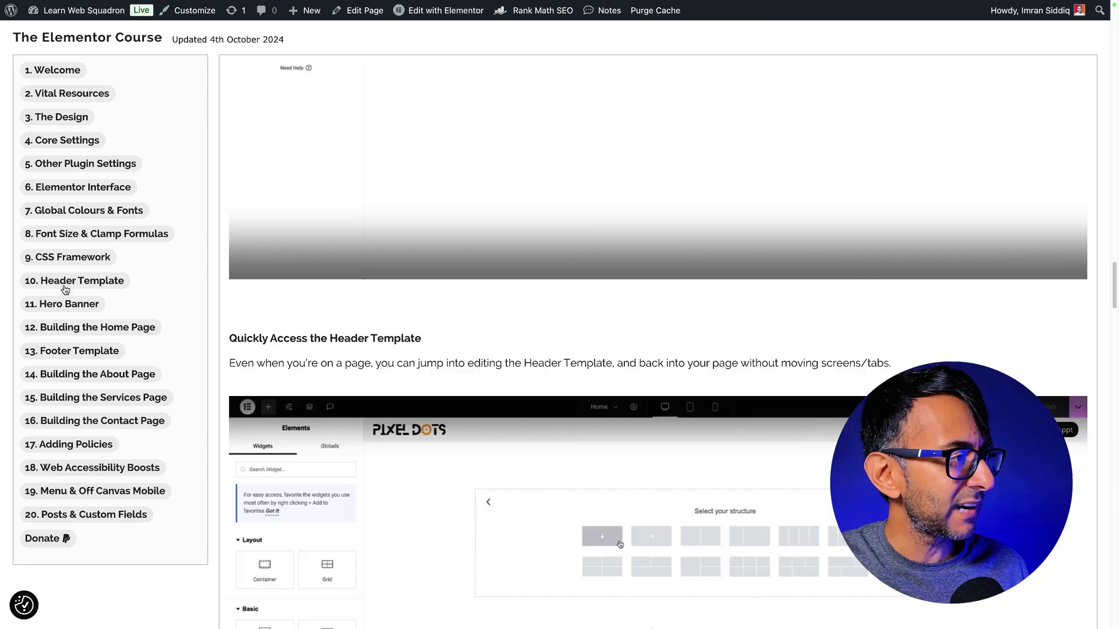
Step: Show the 11. Hero Banner module on the preview and look through its content
{"action": "left_click", "coordinate": [72, 304]}
{"action": "scroll", "coordinate": [512, 299], "scroll_direction": "down", "scroll_amount": 8}
{"action": "scroll", "coordinate": [511, 300], "scroll_direction": "up", "scroll_amount": 2}
{"action": "scroll", "coordinate": [514, 306], "scroll_direction": "down", "scroll_amount": 3}
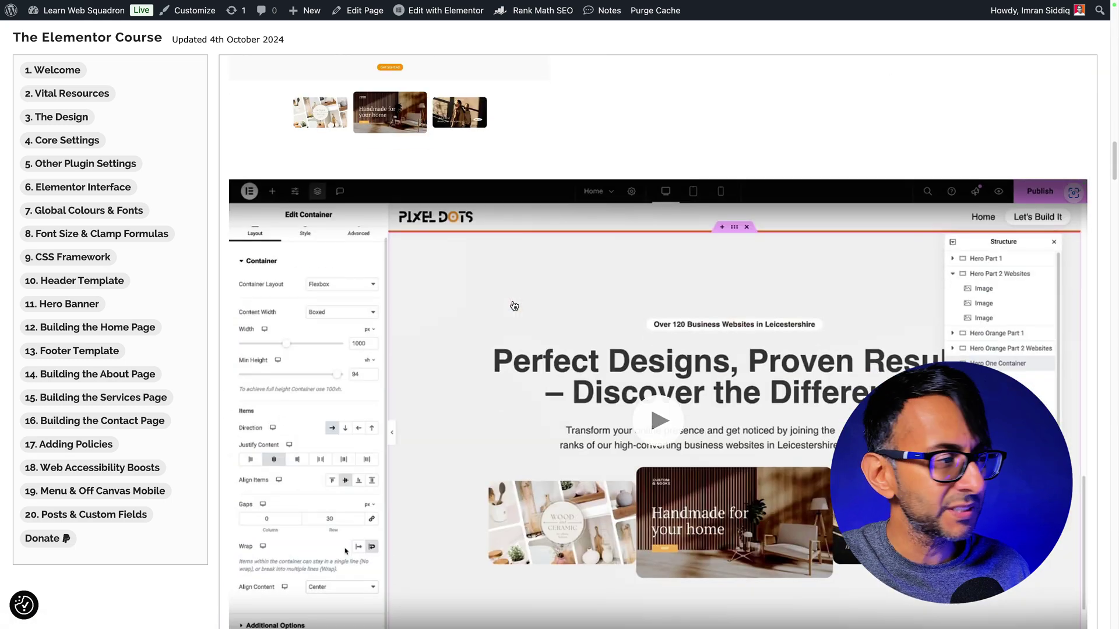
{"action": "scroll", "coordinate": [514, 306], "scroll_direction": "down", "scroll_amount": 5}
Step: Show the 9. CSS Framework module, look through its content down to the code block, and return to the 1. Welcome module
{"action": "left_click", "coordinate": [90, 257]}
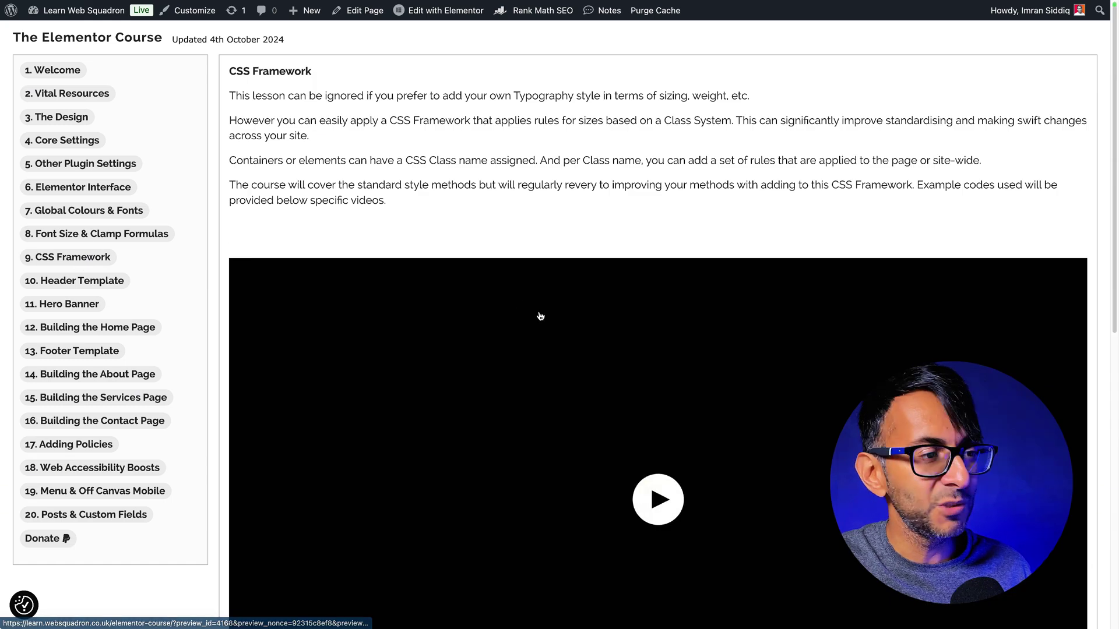
{"action": "scroll", "coordinate": [540, 316], "scroll_direction": "down", "scroll_amount": 10}
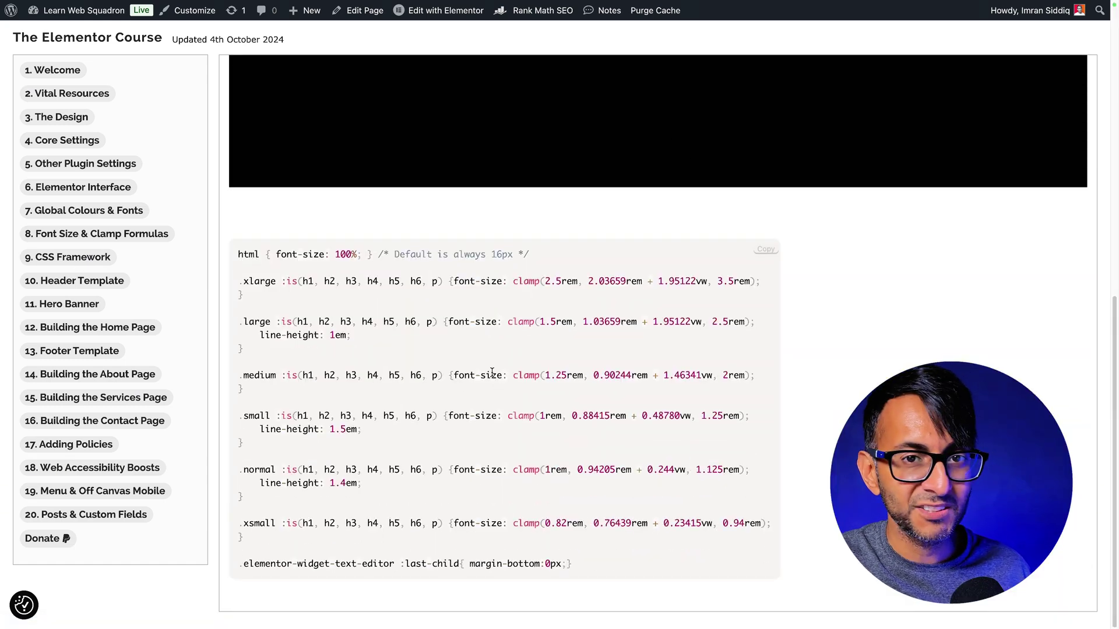
{"action": "scroll", "coordinate": [493, 373], "scroll_direction": "up", "scroll_amount": 10}
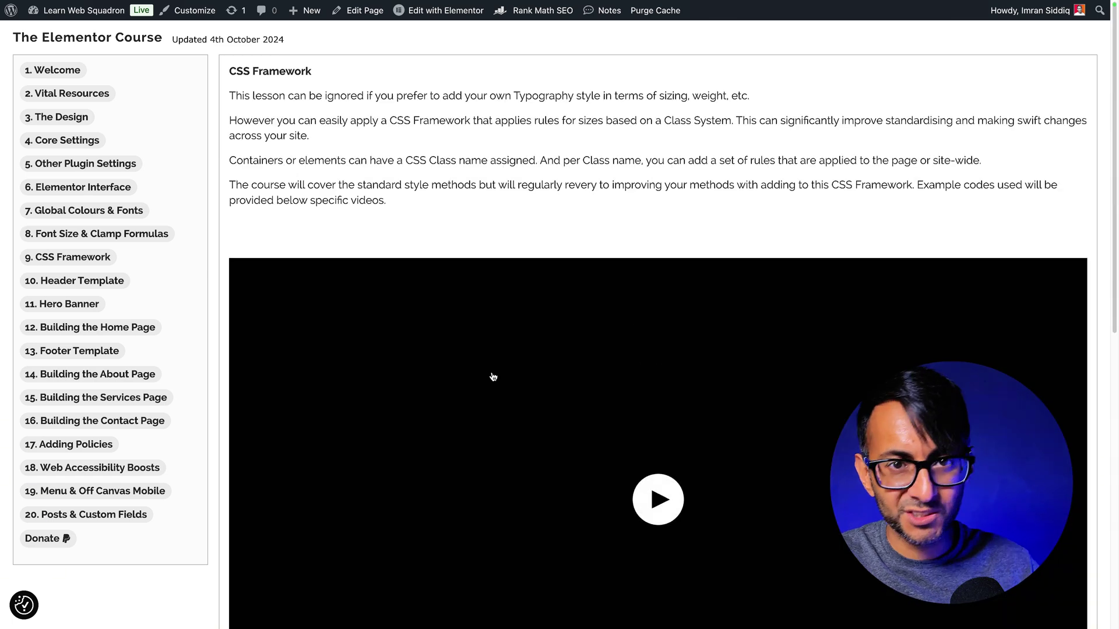
{"action": "left_click", "coordinate": [62, 69]}
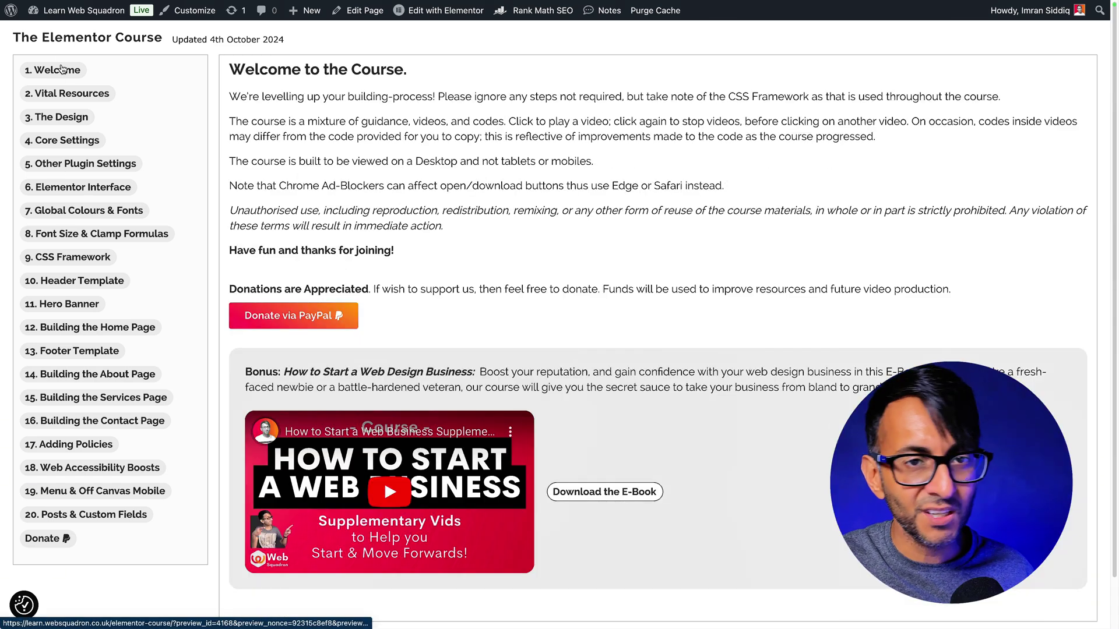